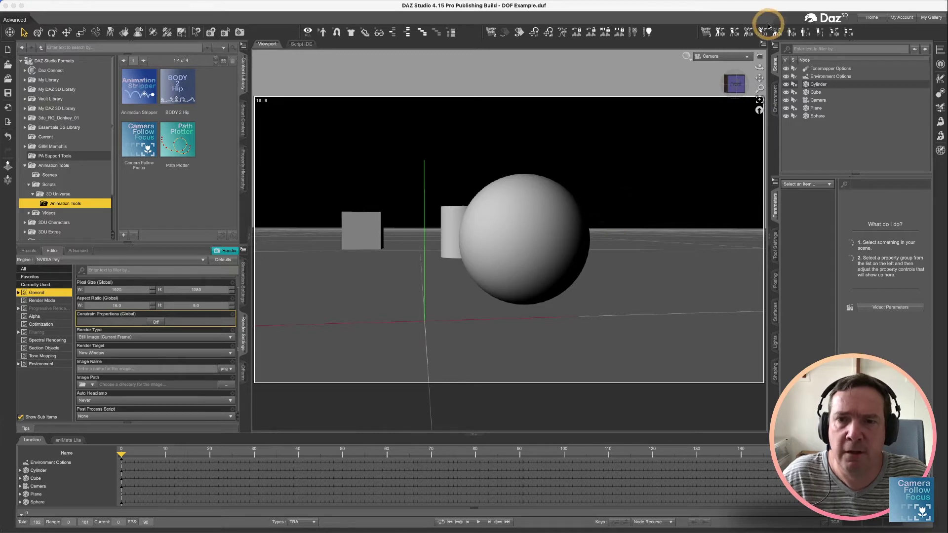
# Step: Switch the viewport to Perspective View and orbit up to see the grid
pyautogui.click(712, 60)
pyautogui.click(716, 65)
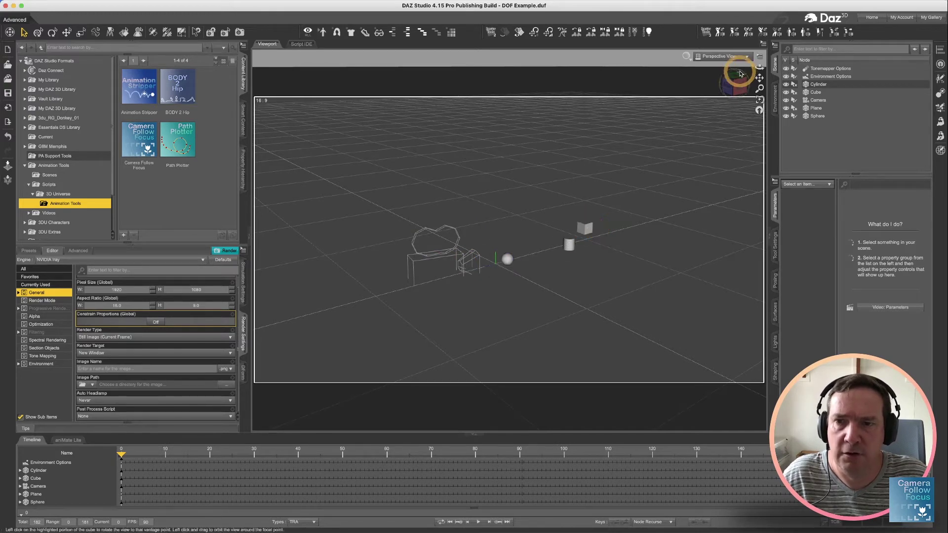
pyautogui.click(731, 81)
pyautogui.moveTo(840, 98); pyautogui.dragTo(708, 57)
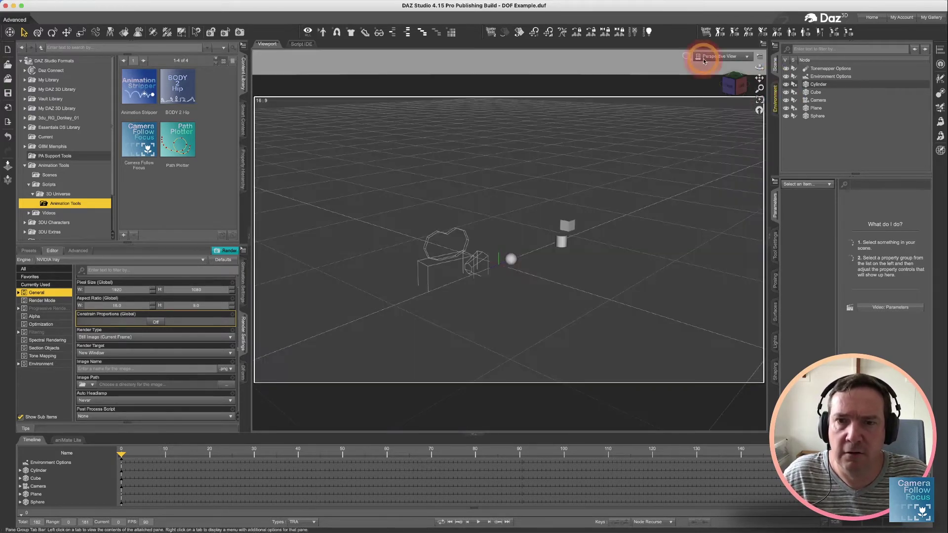
pyautogui.click(689, 59)
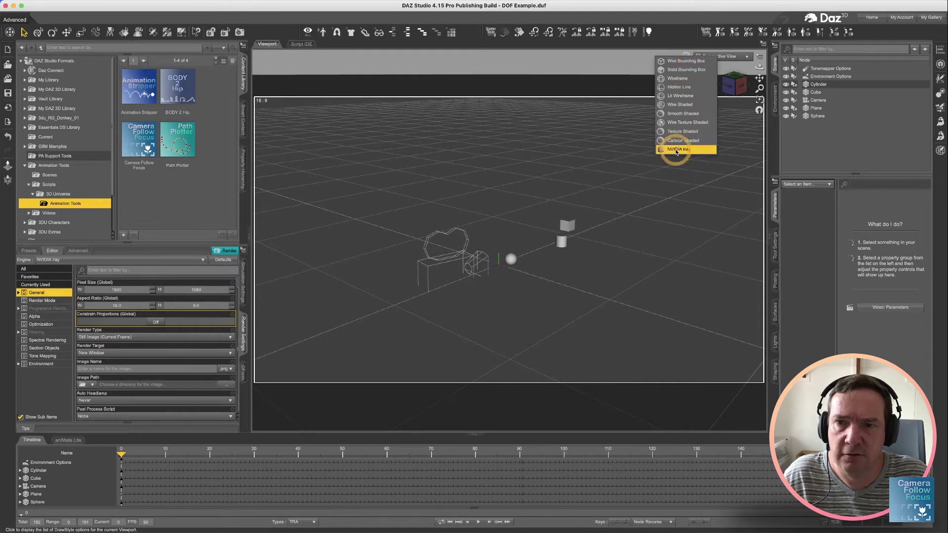
pyautogui.click(726, 68)
# Step: Look through the scene Camera again using the NVIDIA Iray draw style
pyautogui.click(720, 57)
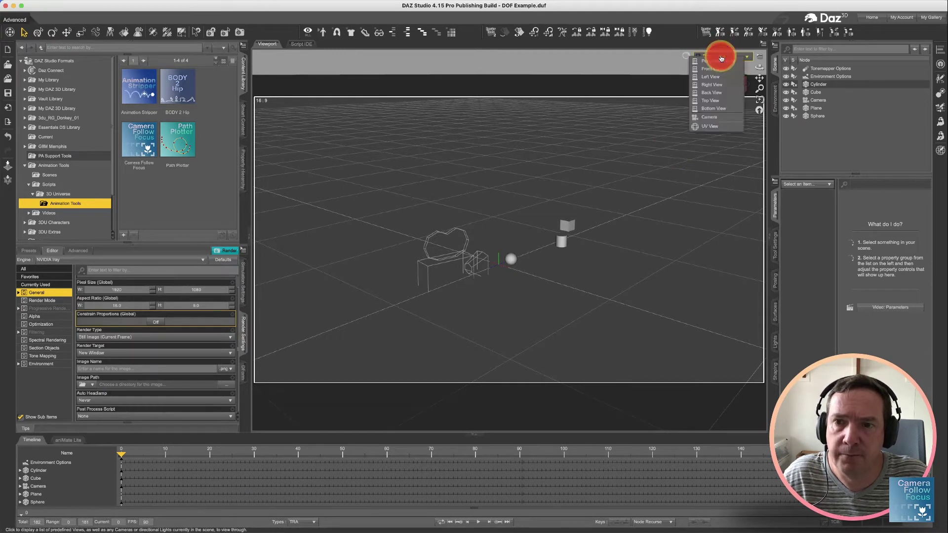
pyautogui.click(713, 119)
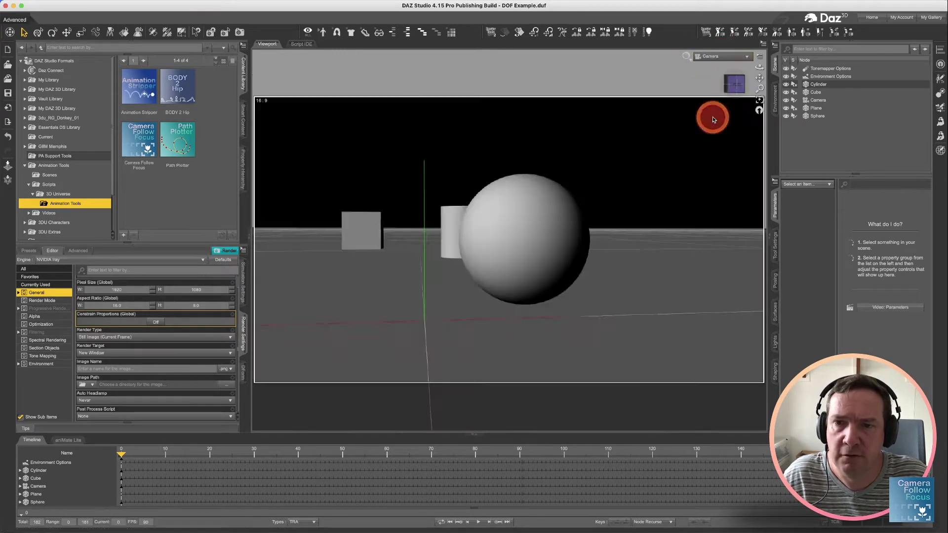
pyautogui.click(686, 55)
pyautogui.click(679, 148)
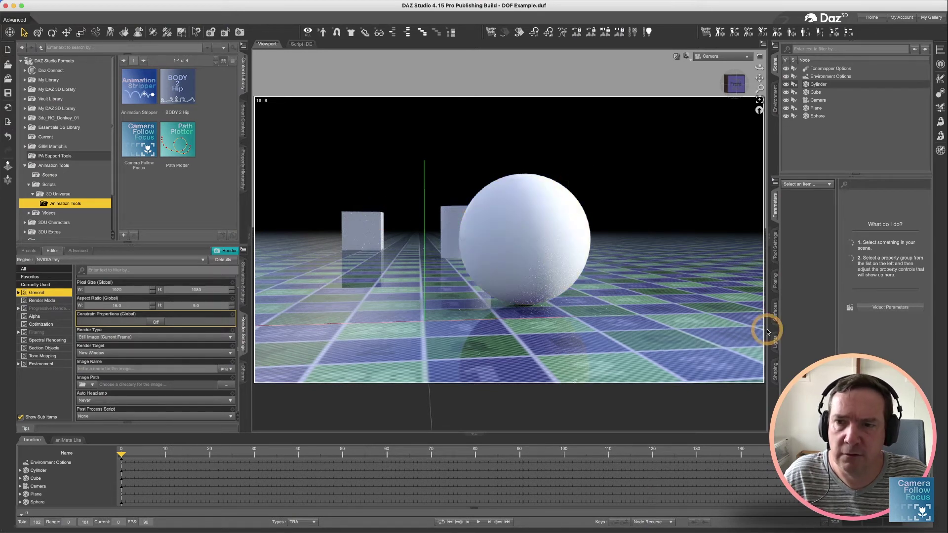
# Step: Select the Camera and turn its Depth of Field on, blurring the cube and cylinder
pyautogui.click(818, 101)
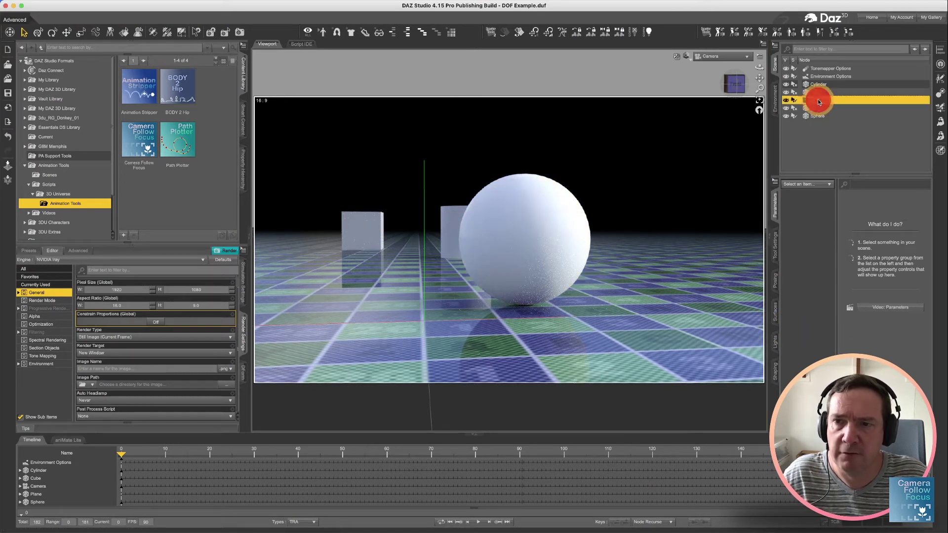
pyautogui.click(809, 240)
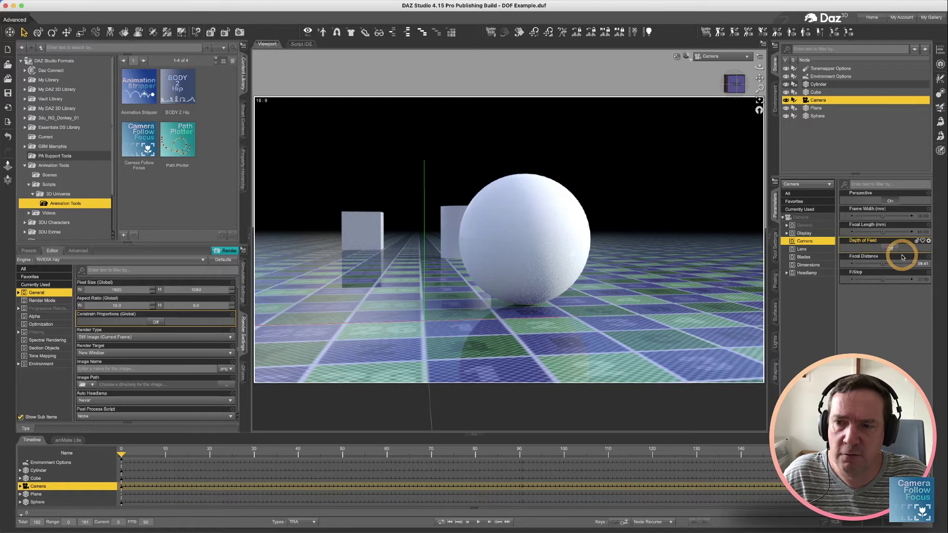
pyautogui.click(890, 248)
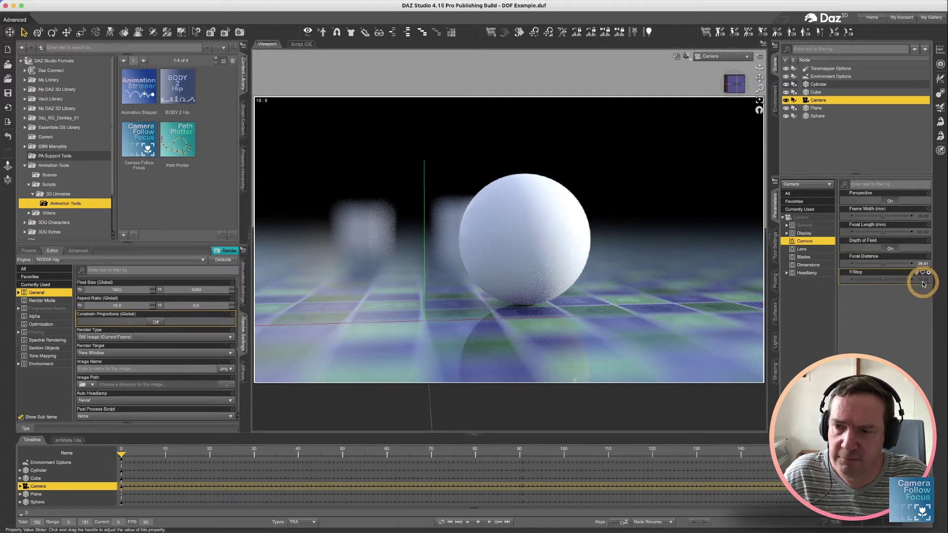
pyautogui.click(916, 277)
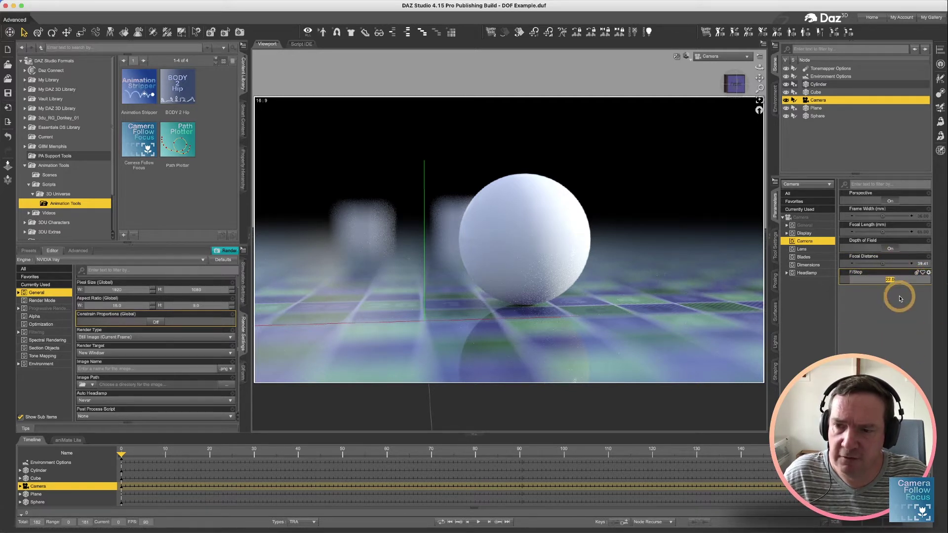
# Step: Set the camera's F/Stop to 100, then to 1 for extreme blur
pyautogui.click(897, 265)
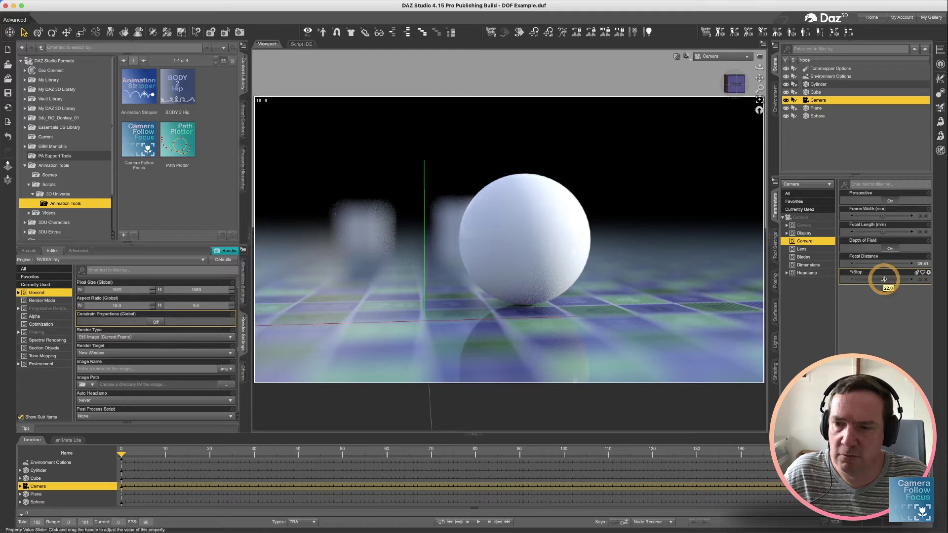
pyautogui.moveTo(884, 279); pyautogui.dragTo(922, 282)
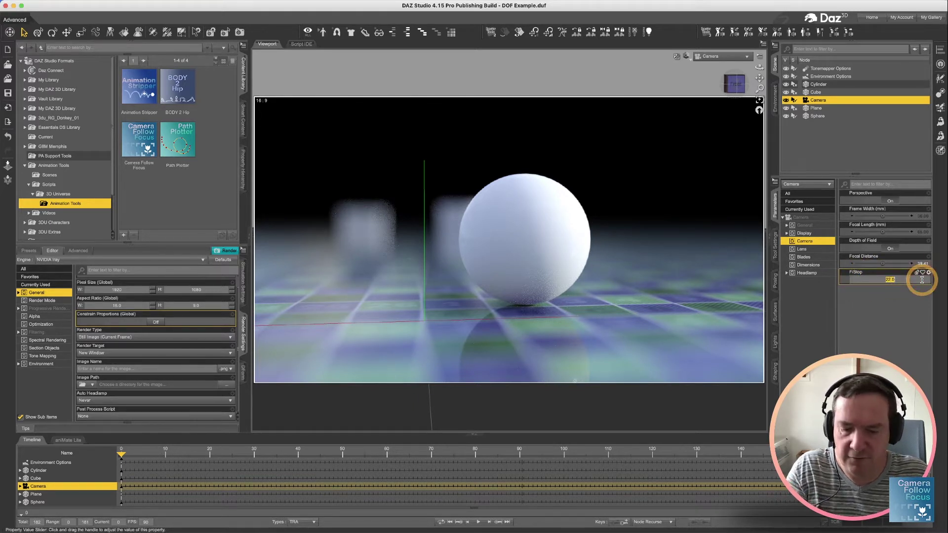
pyautogui.press('Return')
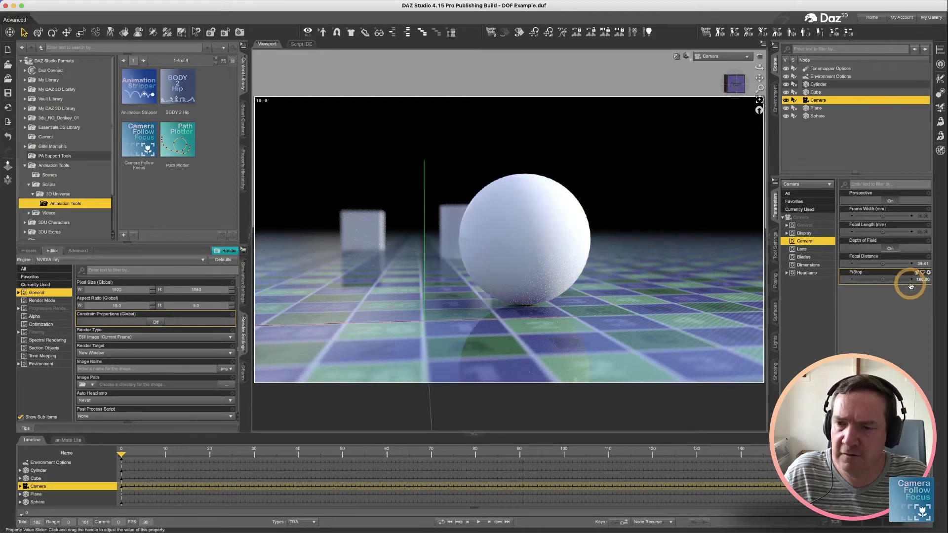
pyautogui.click(919, 279)
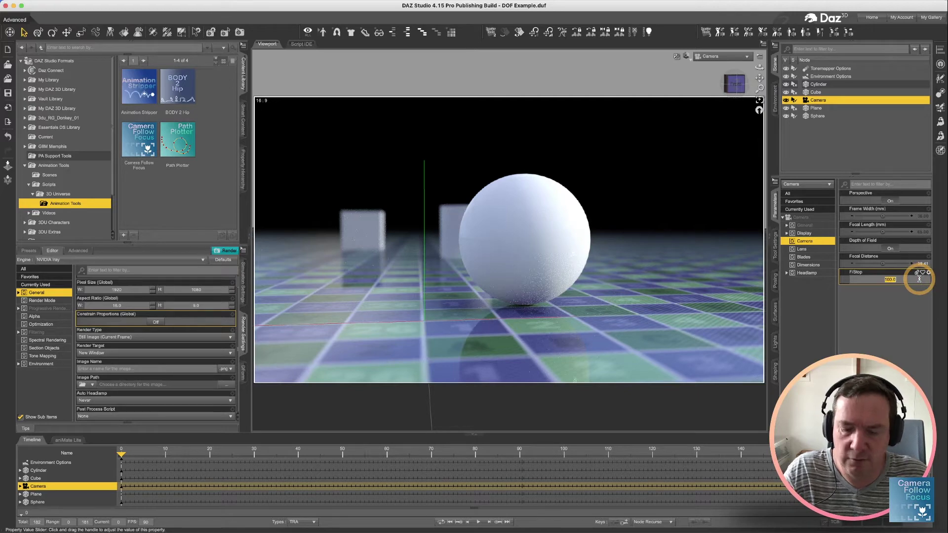
pyautogui.write('1')
pyautogui.press('Return')
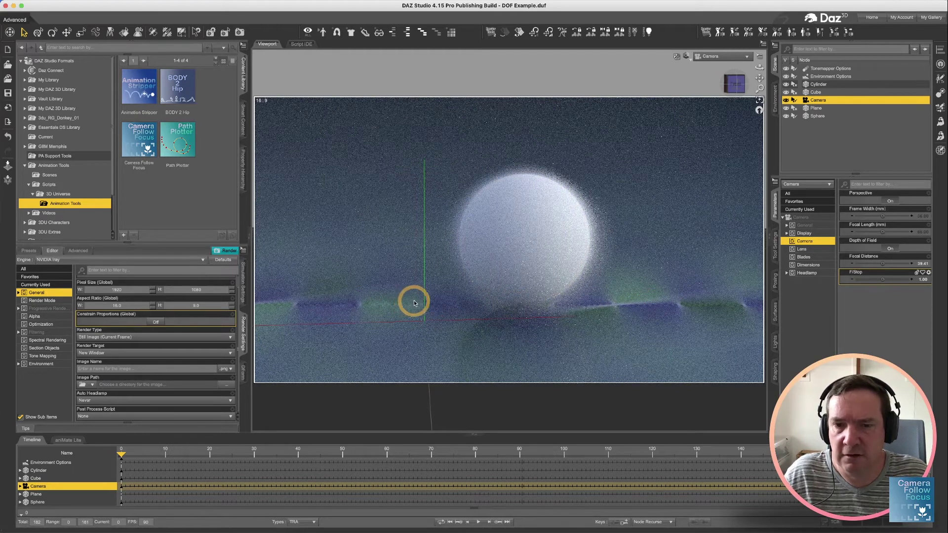
# Step: Return the camera's F/Stop to 100 after briefly trying 22
pyautogui.click(923, 280)
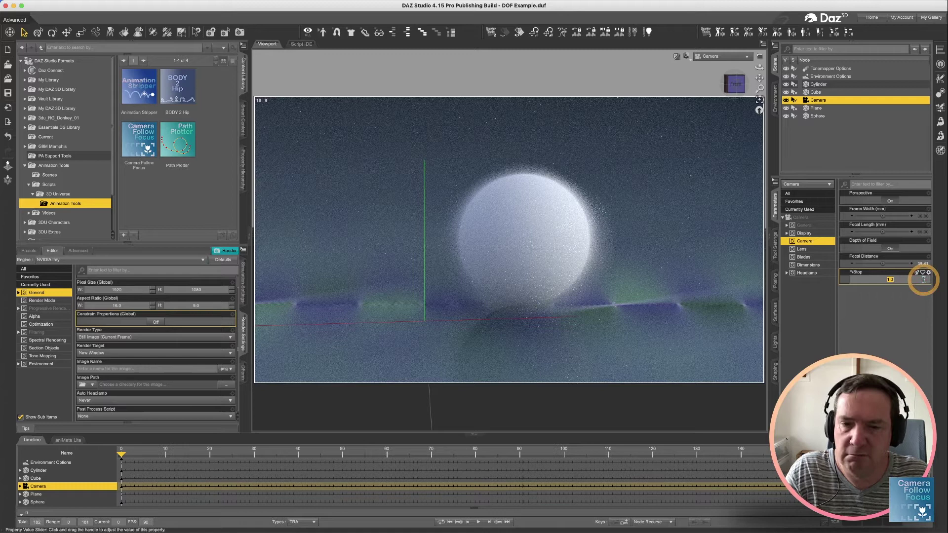
pyautogui.press('Return')
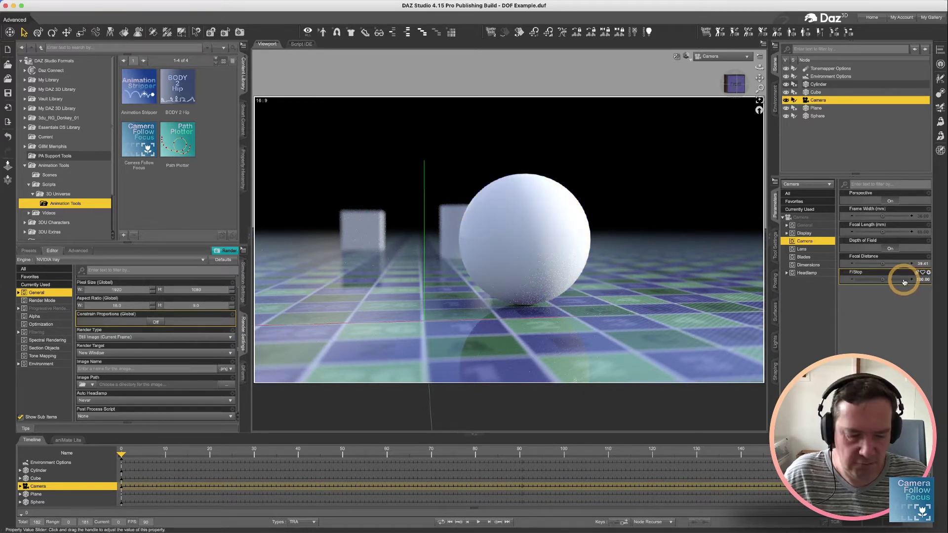
pyautogui.click(903, 282)
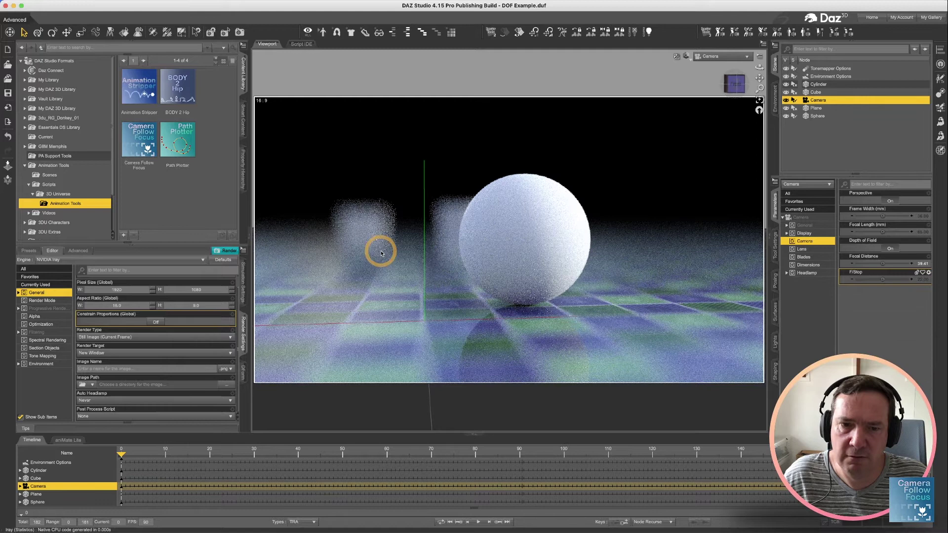
pyautogui.click(920, 280)
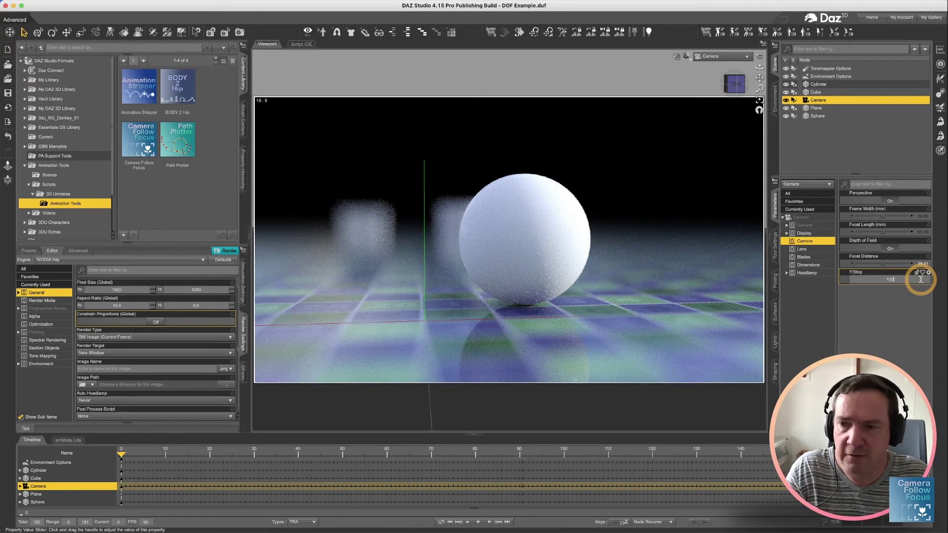
pyautogui.press('Return')
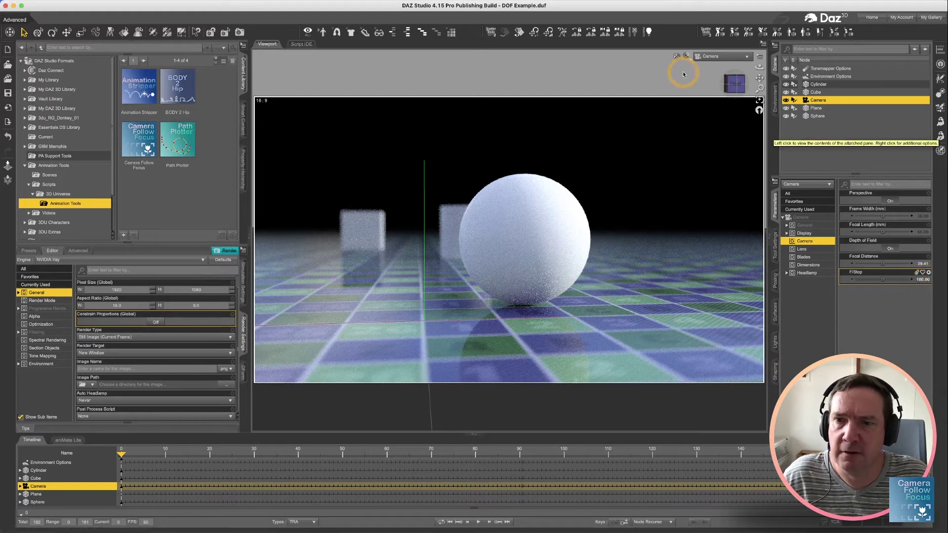
# Step: Switch to smooth shading in Perspective View and orbit closer to the objects
pyautogui.click(686, 56)
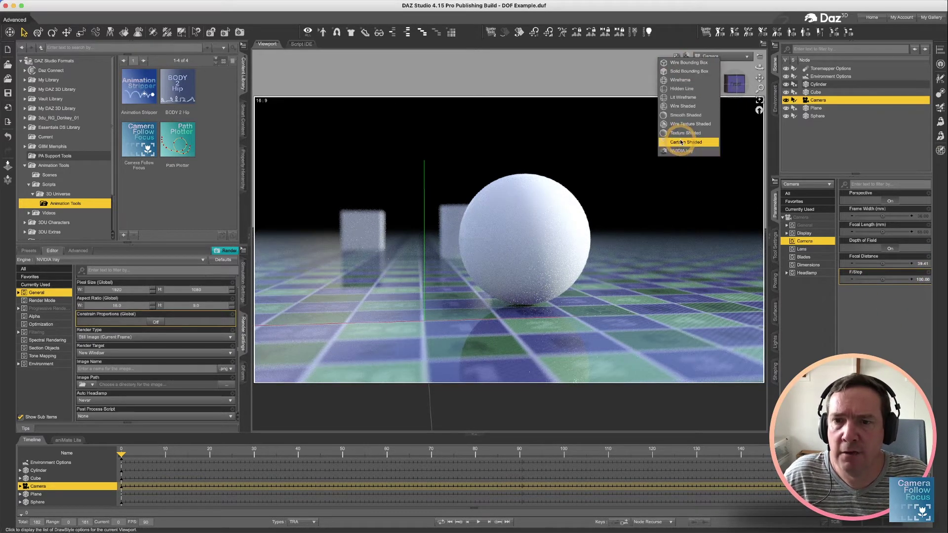
pyautogui.click(684, 116)
pyautogui.click(721, 57)
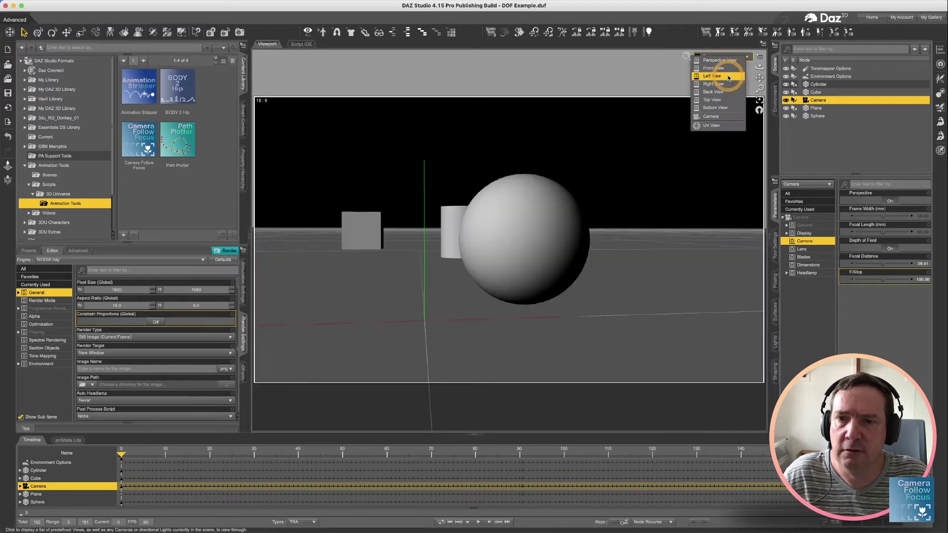
pyautogui.click(718, 60)
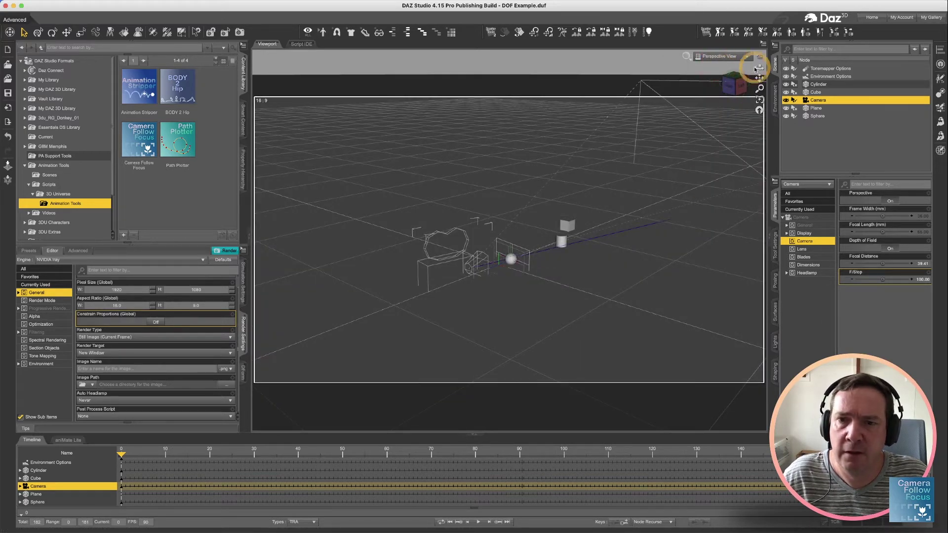
pyautogui.moveTo(734, 85); pyautogui.dragTo(662, 131)
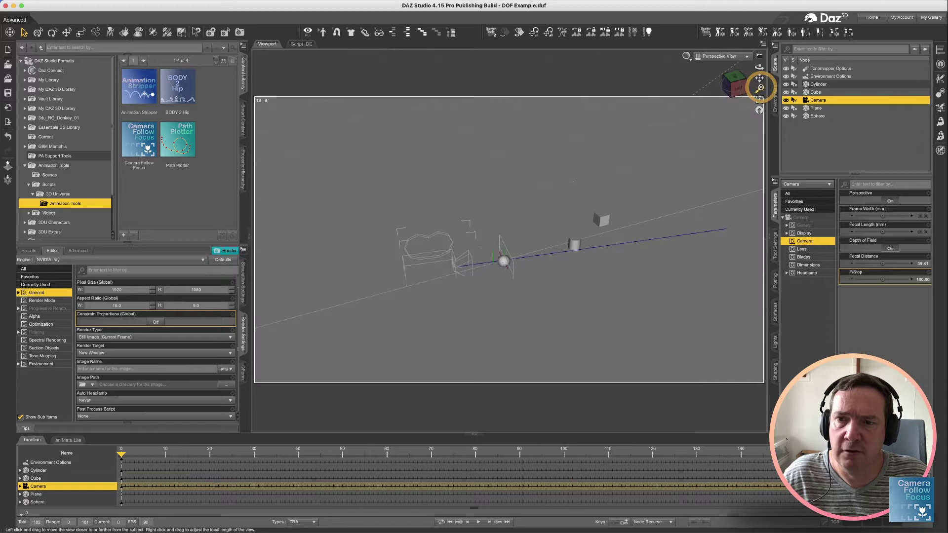
pyautogui.moveTo(759, 88); pyautogui.dragTo(254, 160)
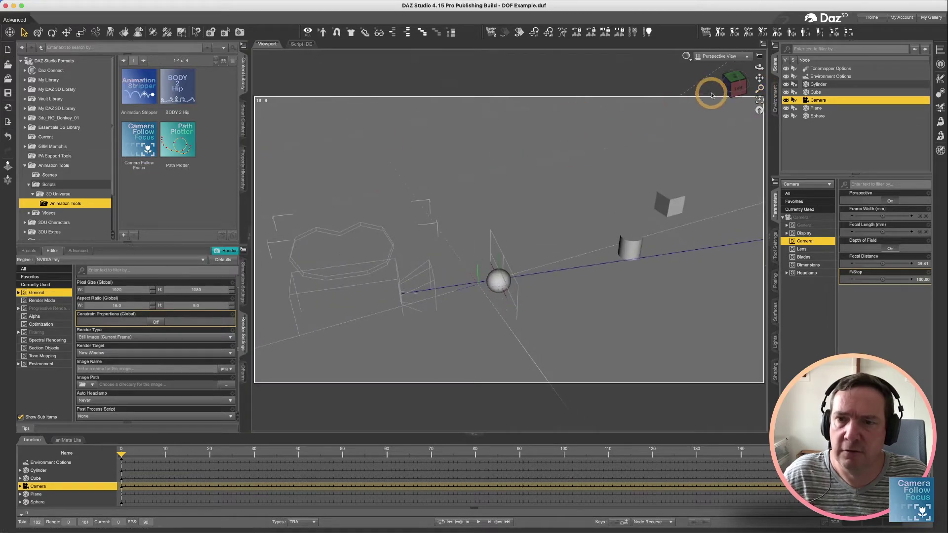
pyautogui.moveTo(734, 82); pyautogui.dragTo(755, 64)
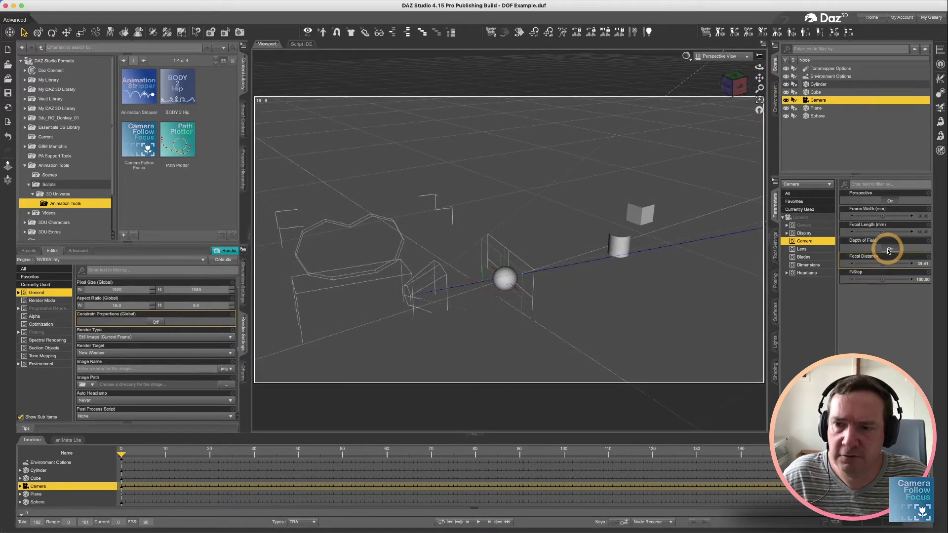
# Step: Toggle the camera's depth of field on and off and raise F/Stop to about 319
pyautogui.click(889, 249)
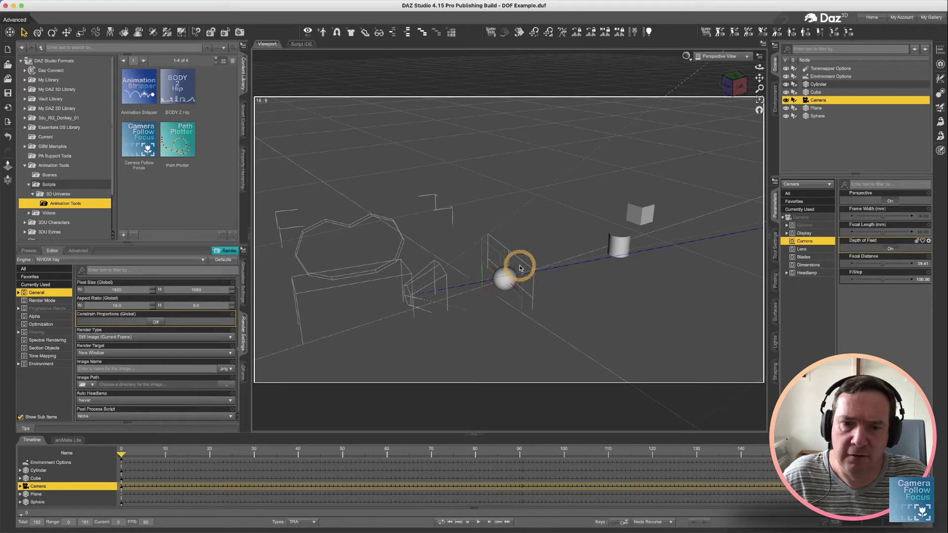
pyautogui.click(895, 249)
pyautogui.click(893, 248)
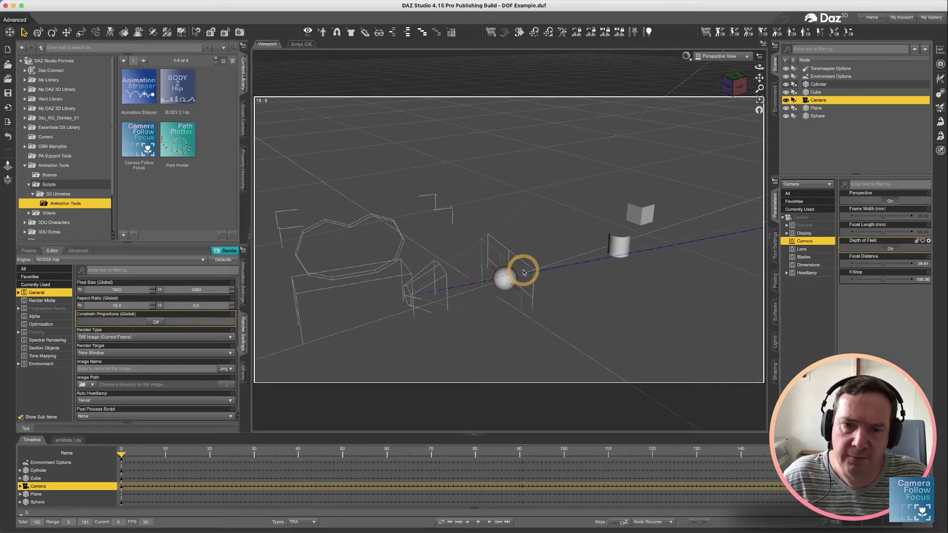
pyautogui.moveTo(732, 87); pyautogui.dragTo(683, 73)
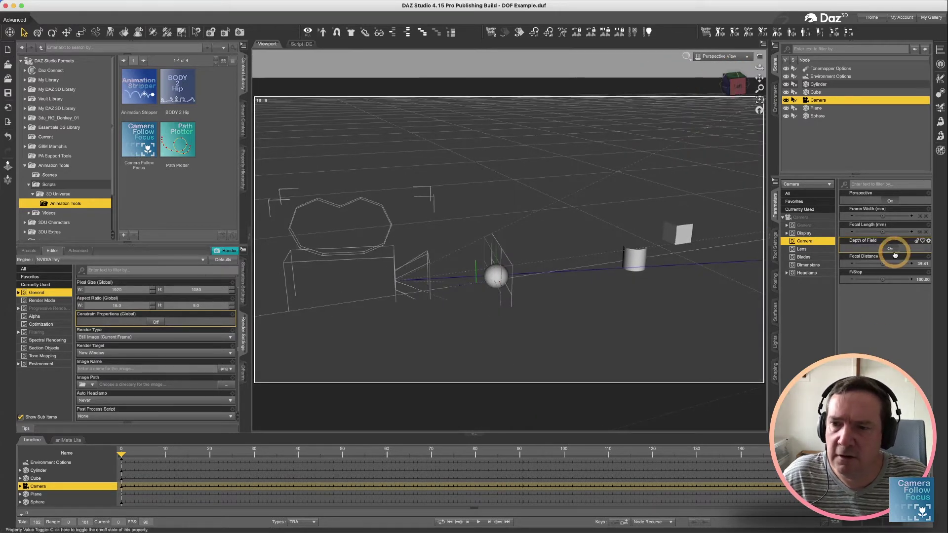
pyautogui.click(881, 266)
pyautogui.click(883, 279)
pyautogui.moveTo(882, 280)
pyautogui.mouseDown()
pyautogui.moveTo(891, 279)
pyautogui.moveTo(787, 277)
pyautogui.moveTo(896, 279)
pyautogui.moveTo(728, 275)
pyautogui.moveTo(919, 270)
pyautogui.moveTo(673, 273)
pyautogui.moveTo(891, 269)
pyautogui.moveTo(777, 268)
pyautogui.moveTo(876, 274)
pyautogui.mouseUp()
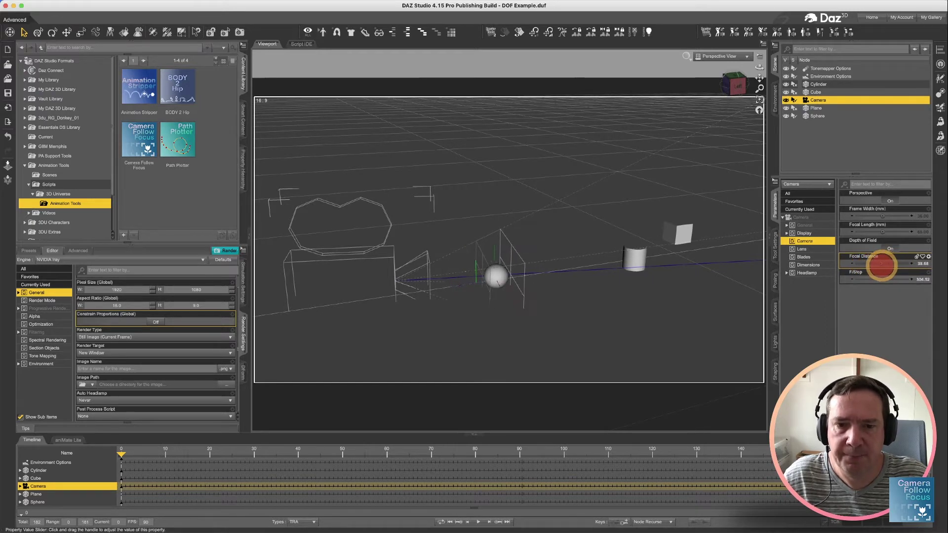
pyautogui.moveTo(732, 84); pyautogui.dragTo(819, 76)
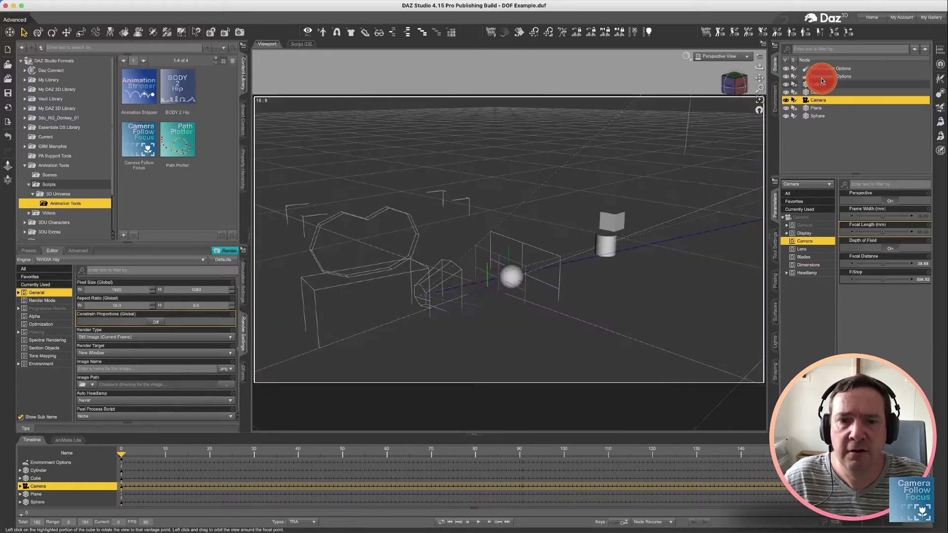
# Step: Open Camera Follow Focus.duf from recent files without saving the current scene
pyautogui.click(63, 6)
pyautogui.moveTo(74, 28)
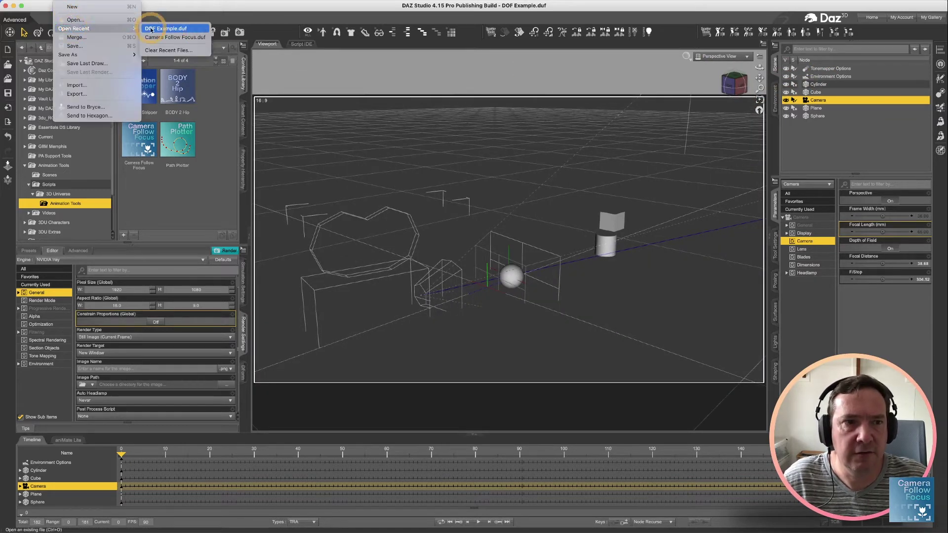
pyautogui.click(165, 38)
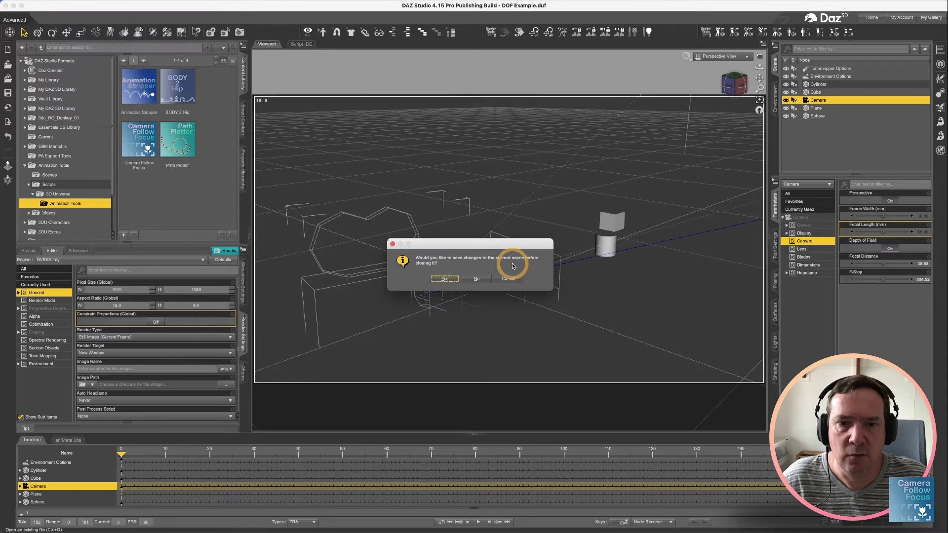
pyautogui.click(477, 280)
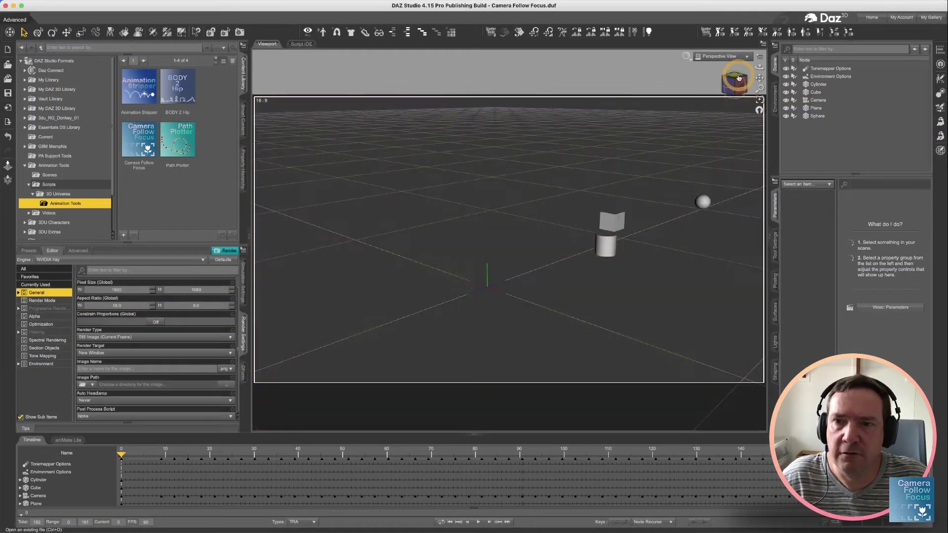
# Step: Dolly back to reveal the camera, sphere and cube, and scrub the animation to frame 7
pyautogui.moveTo(759, 88); pyautogui.dragTo(839, 81)
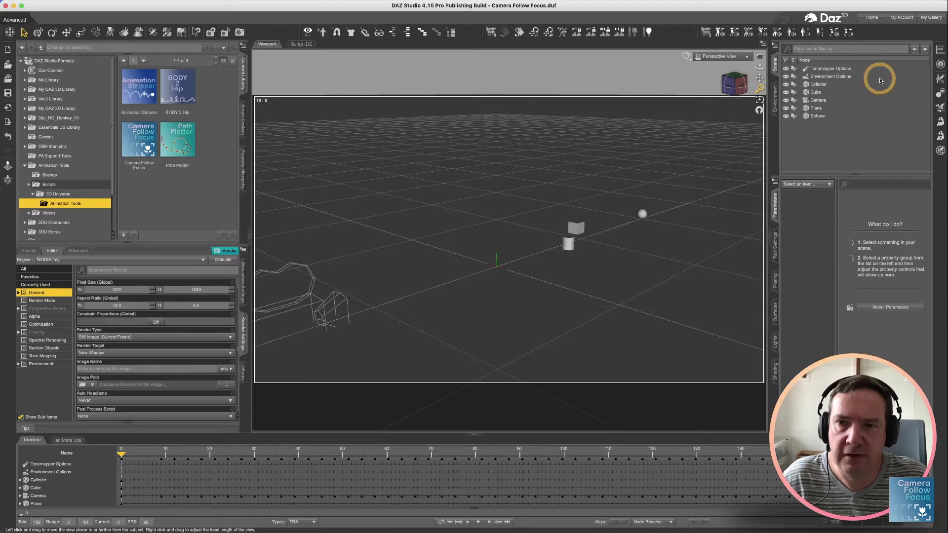
pyautogui.click(588, 212)
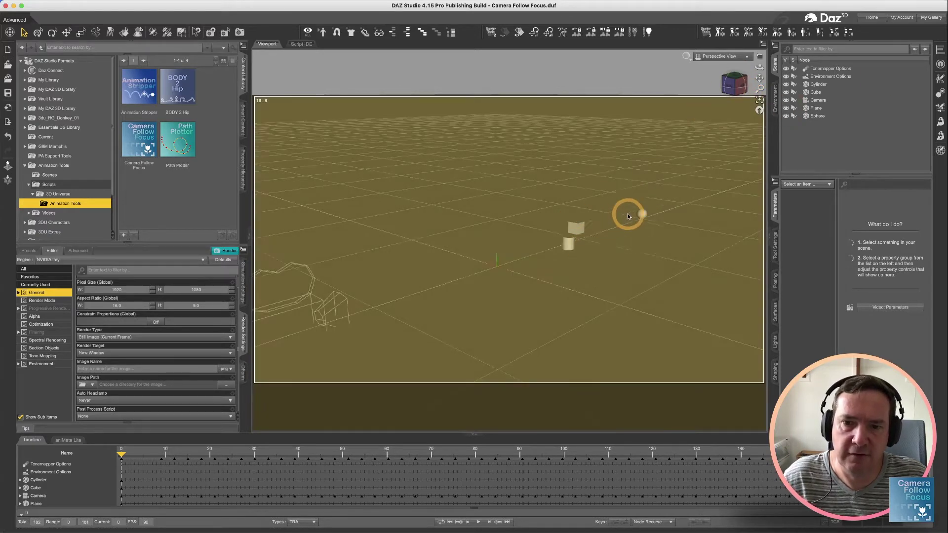
pyautogui.click(642, 214)
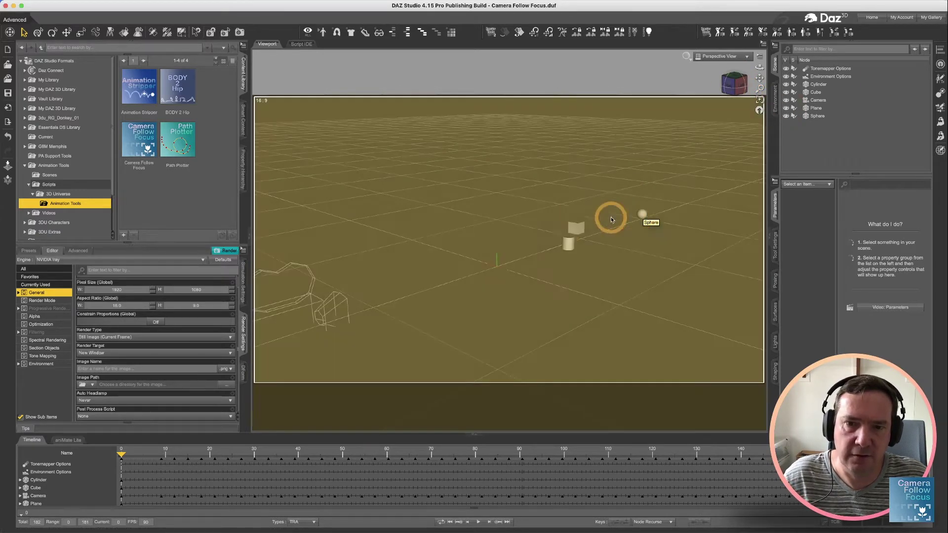
pyautogui.click(578, 227)
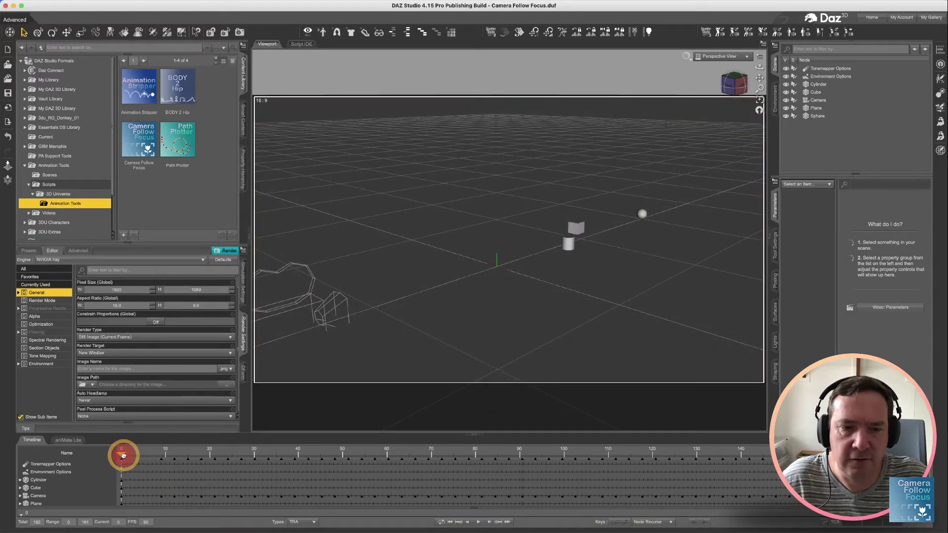
pyautogui.moveTo(123, 455); pyautogui.dragTo(152, 434)
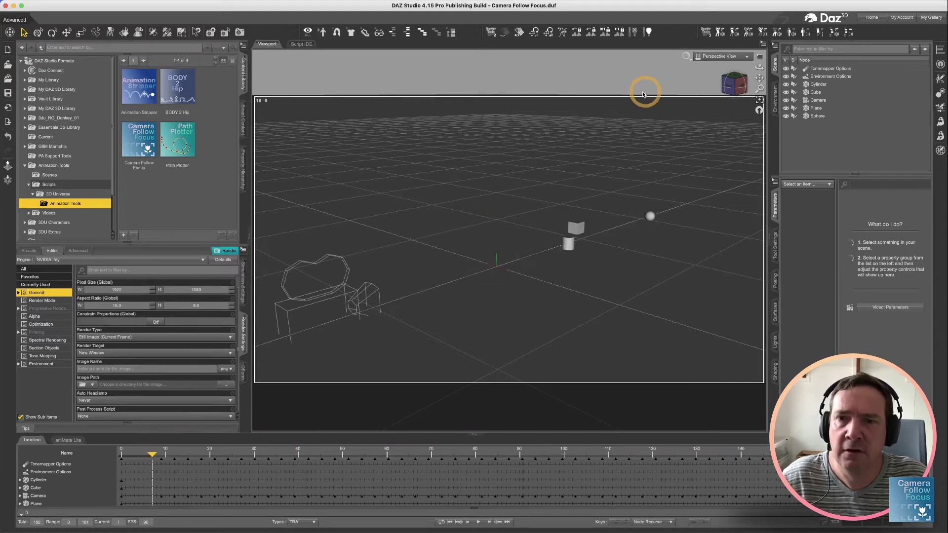
# Step: Look through the scene Camera and drag the playhead back toward frame 0
pyautogui.click(704, 55)
pyautogui.click(704, 117)
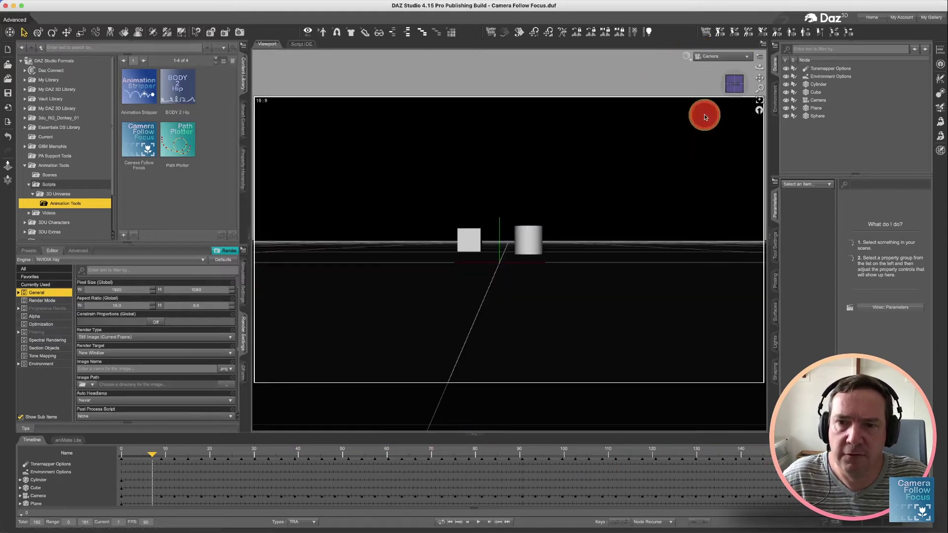
pyautogui.moveTo(151, 454); pyautogui.dragTo(76, 444)
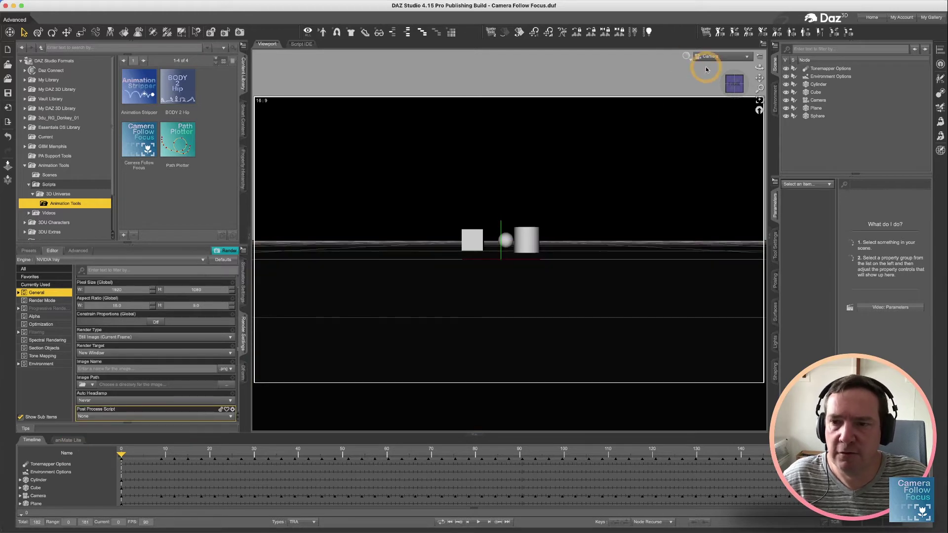
pyautogui.click(686, 56)
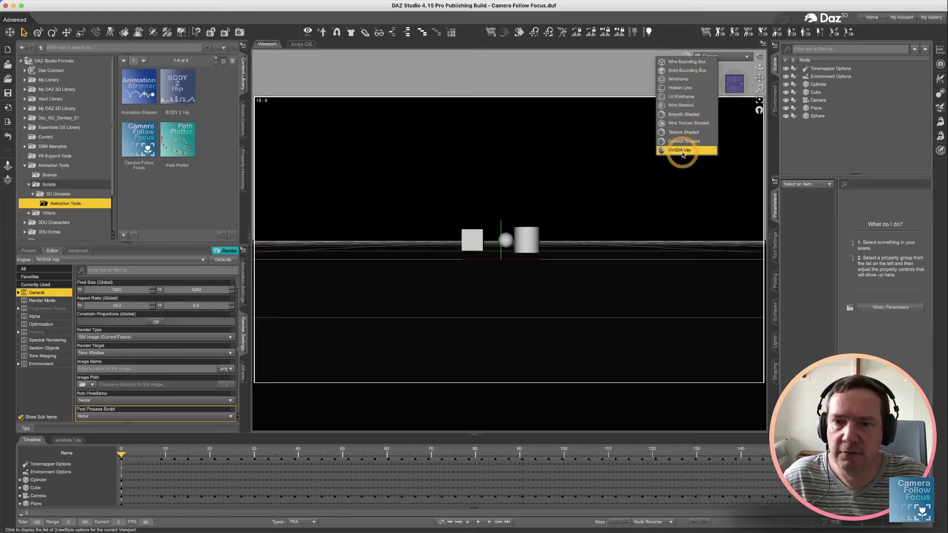
pyautogui.click(683, 151)
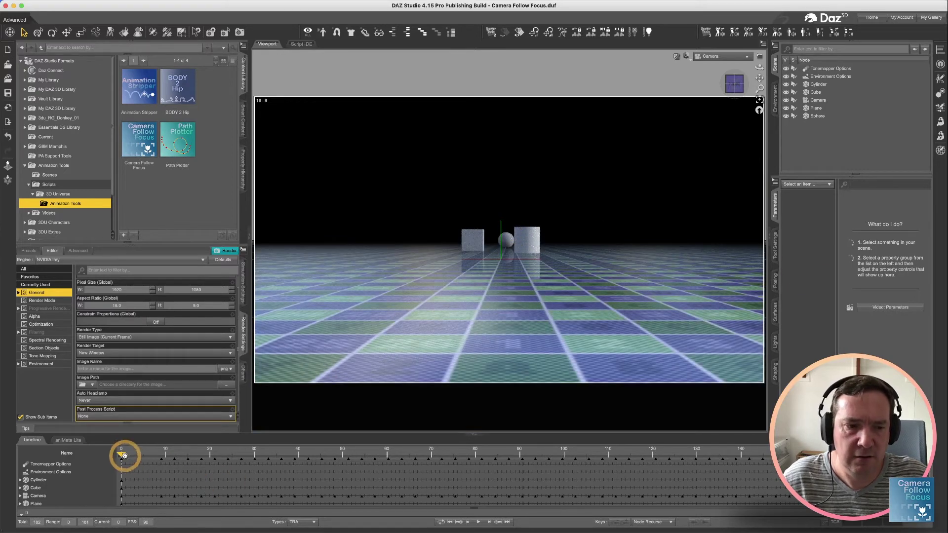
pyautogui.moveTo(123, 455); pyautogui.dragTo(351, 459)
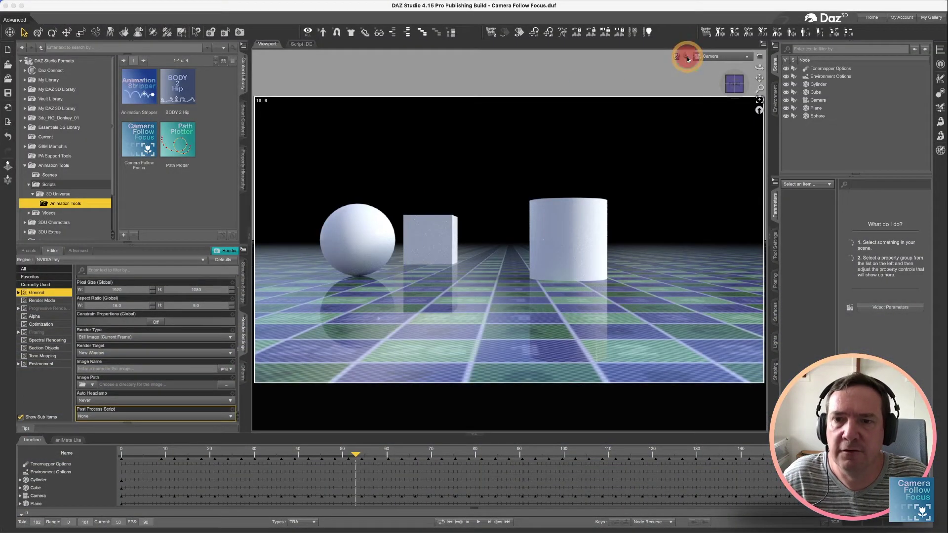
pyautogui.click(687, 57)
pyautogui.click(683, 161)
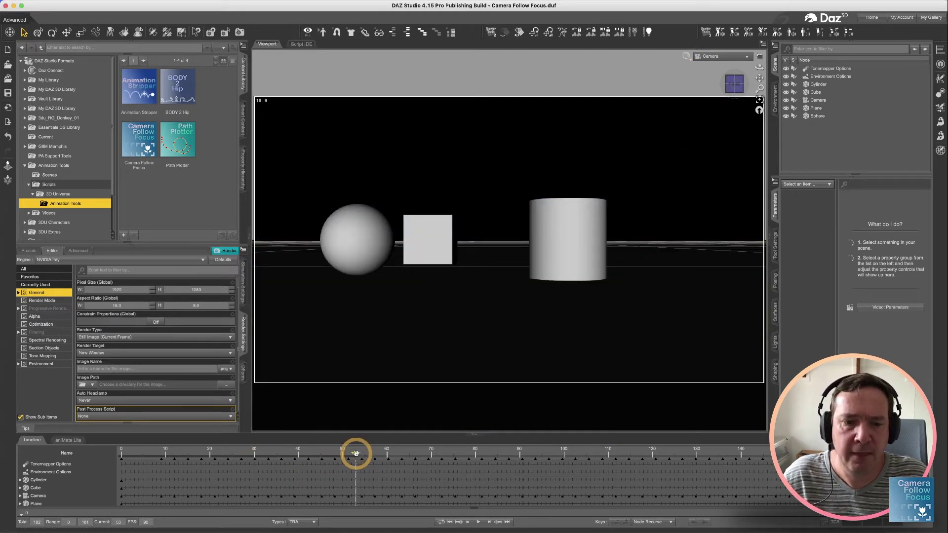
pyautogui.moveTo(355, 453); pyautogui.dragTo(89, 457)
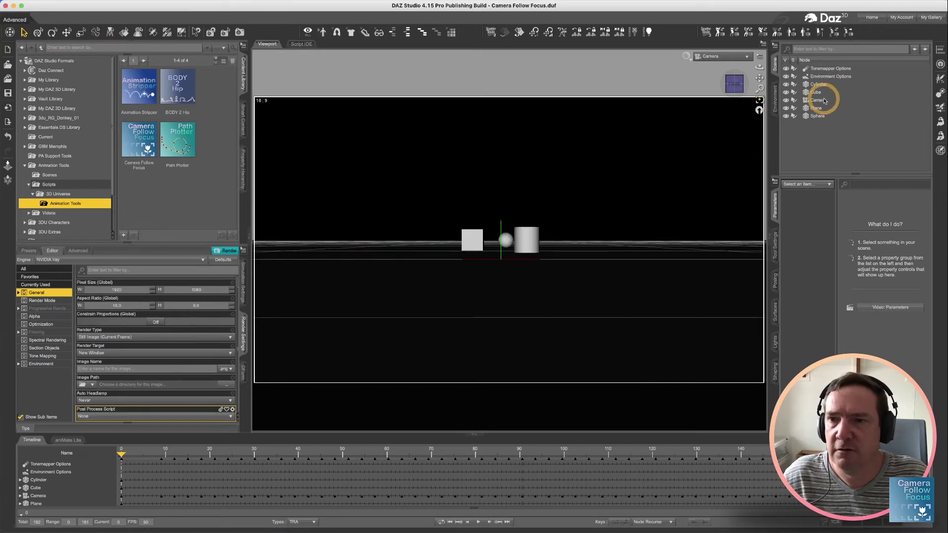
# Step: Enable the Camera's depth of field, preview in NVIDIA Iray, and set F/Stop to 22
pyautogui.click(817, 100)
pyautogui.click(804, 241)
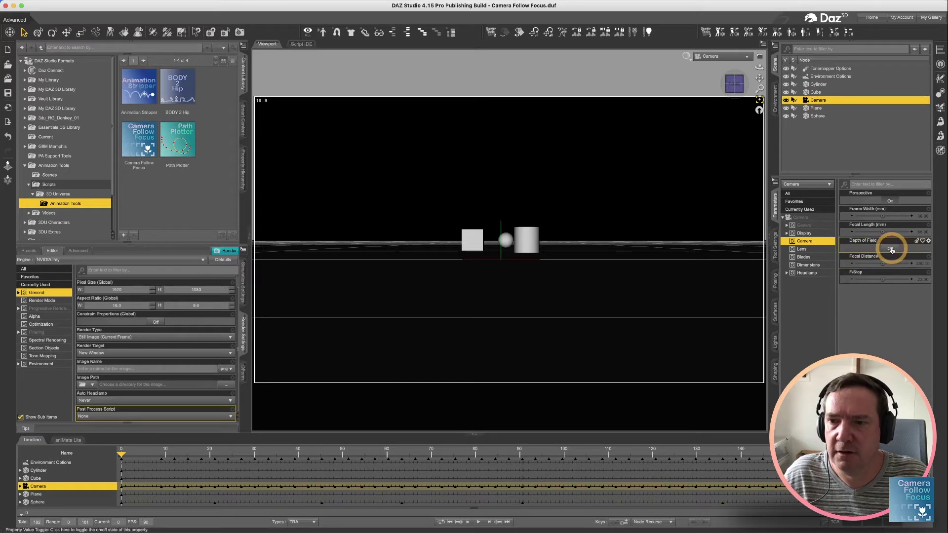
pyautogui.click(891, 249)
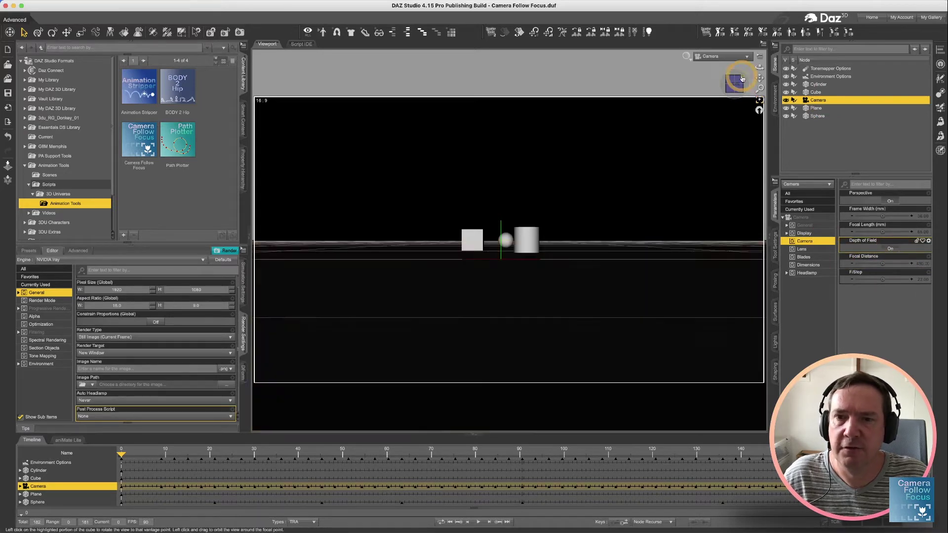
pyautogui.click(685, 61)
pyautogui.click(680, 148)
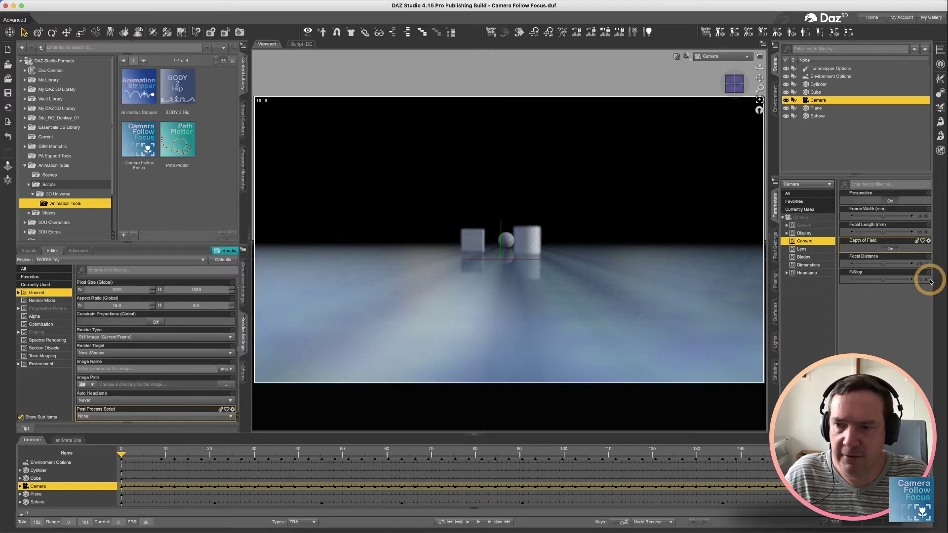
pyautogui.moveTo(926, 281); pyautogui.dragTo(349, 465)
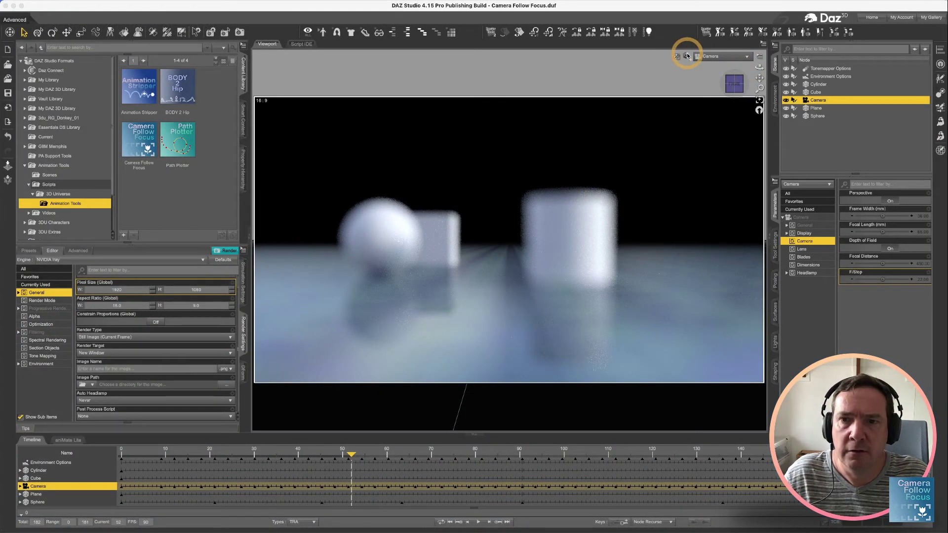
# Step: Return to plain shading, rewind to frame 0, and select the Camera plus the Sphere
pyautogui.click(687, 57)
pyautogui.click(689, 190)
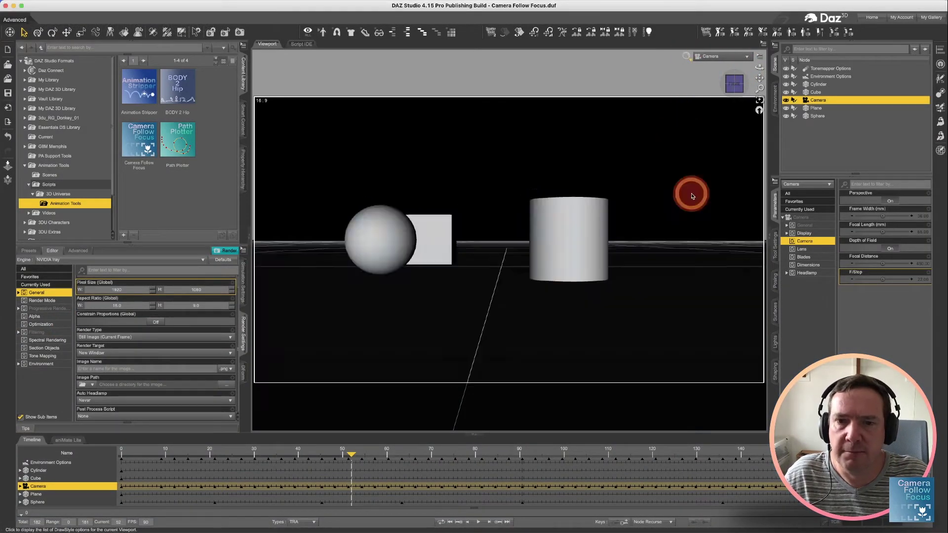
pyautogui.moveTo(350, 454); pyautogui.dragTo(70, 455)
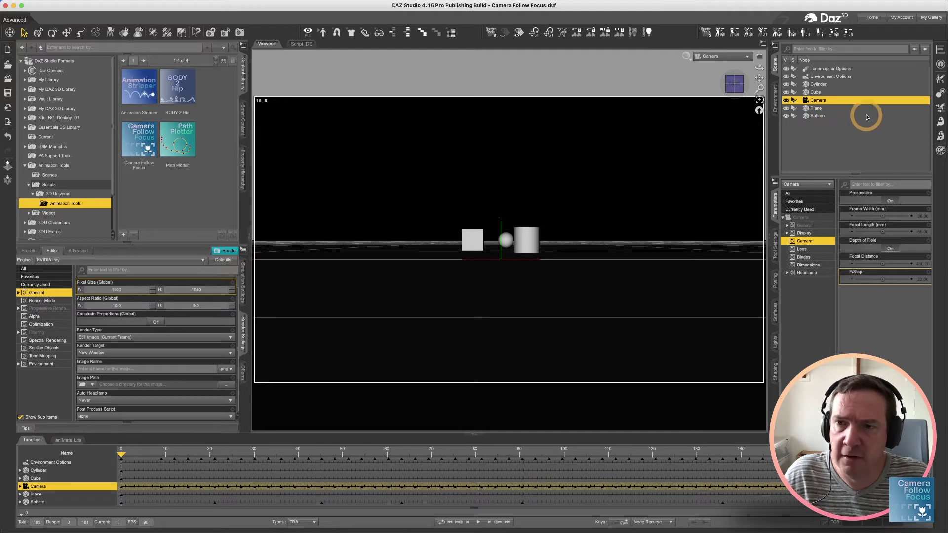
pyautogui.click(821, 124)
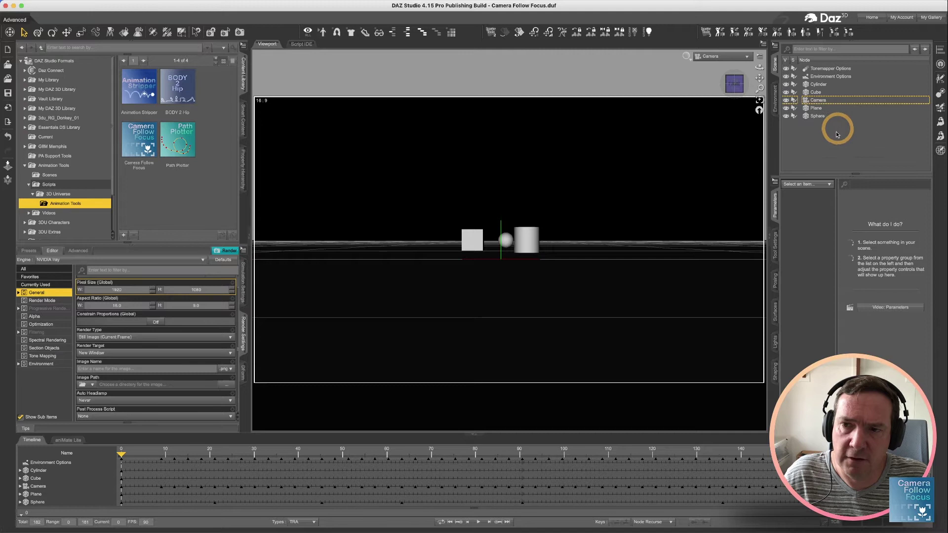
pyautogui.click(823, 101)
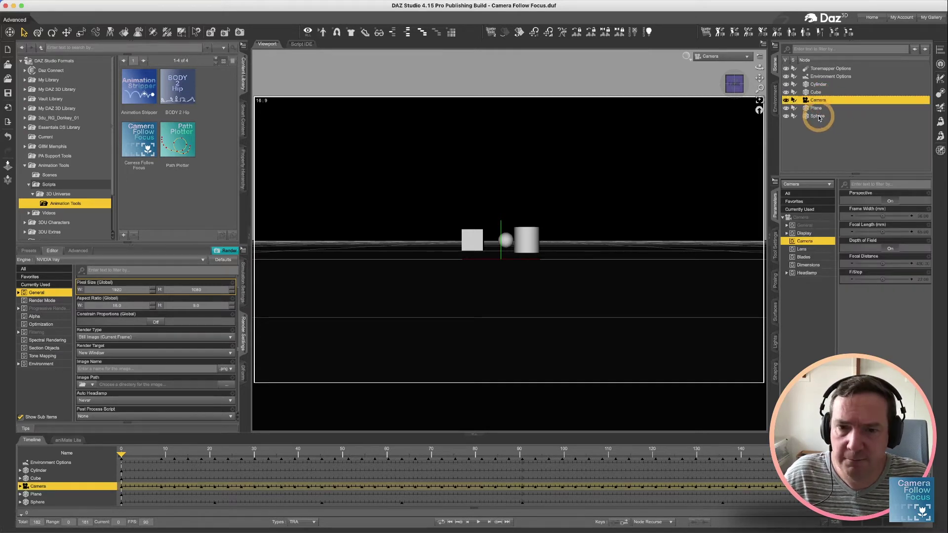
pyautogui.keyDown('super'); pyautogui.click(817, 117); pyautogui.keyUp('super')
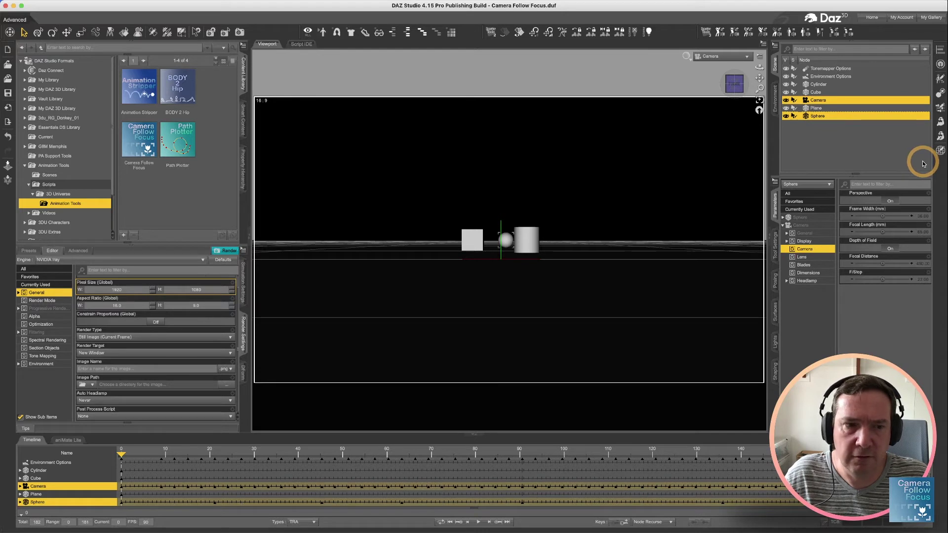
# Step: Run Camera Follow Focus over the Animation Play Range, focusing on the sphere with depth of field reset
pyautogui.doubleClick(141, 136)
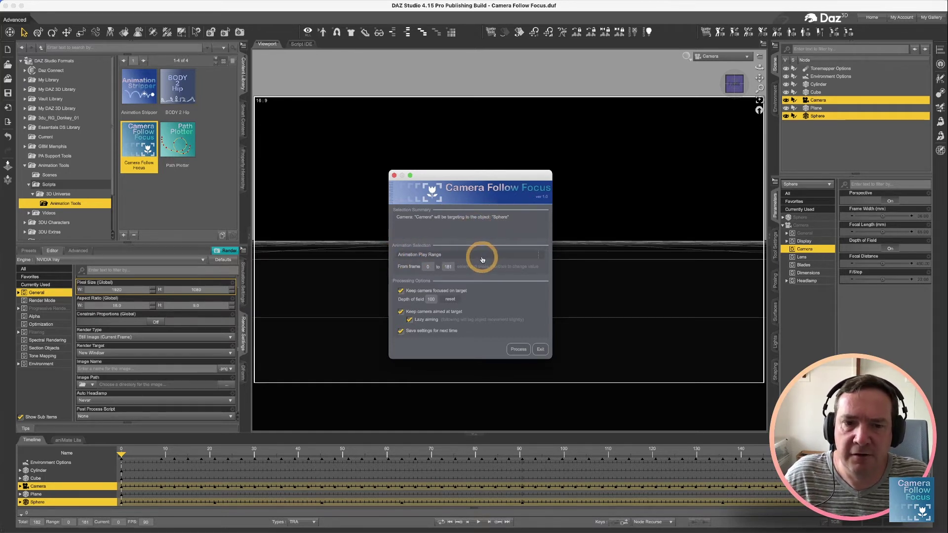
pyautogui.click(440, 257)
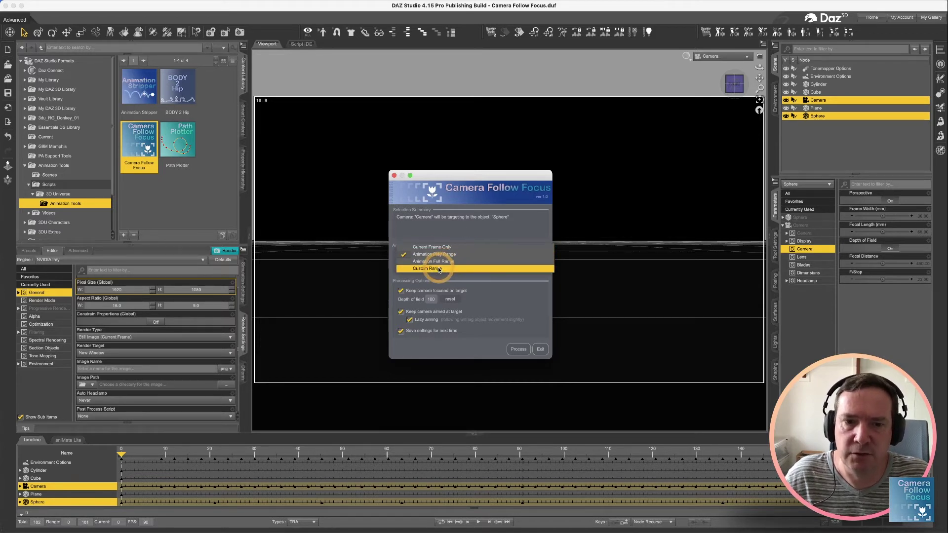
pyautogui.click(463, 238)
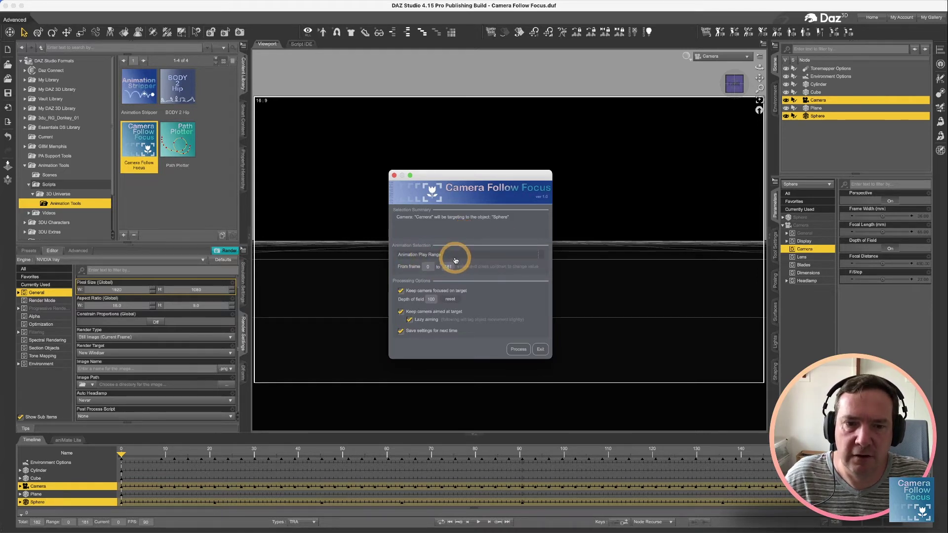
pyautogui.click(410, 320)
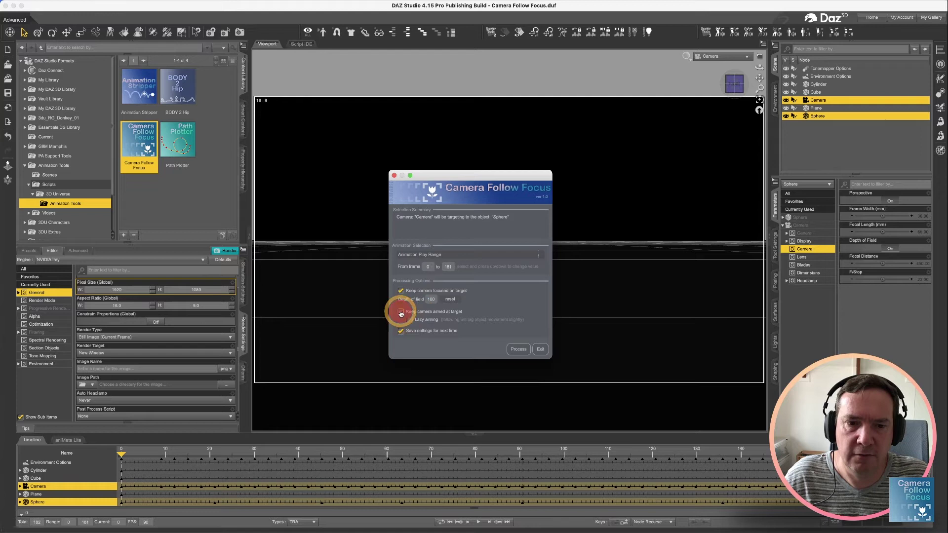
pyautogui.click(400, 312)
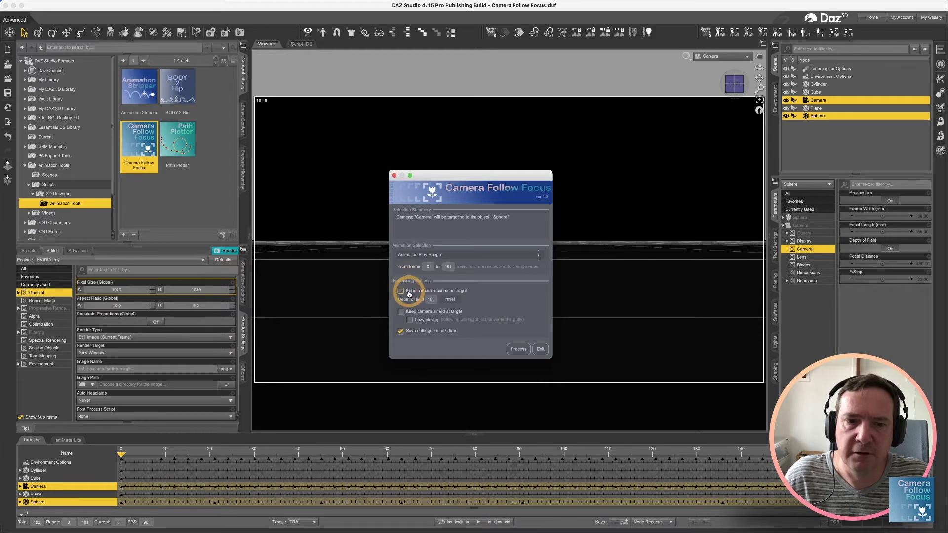
pyautogui.click(464, 291)
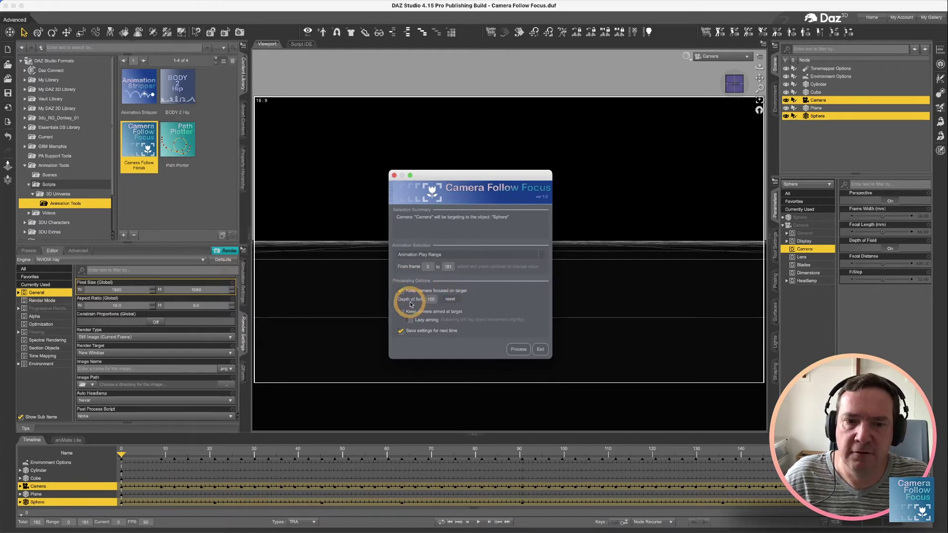
pyautogui.click(450, 300)
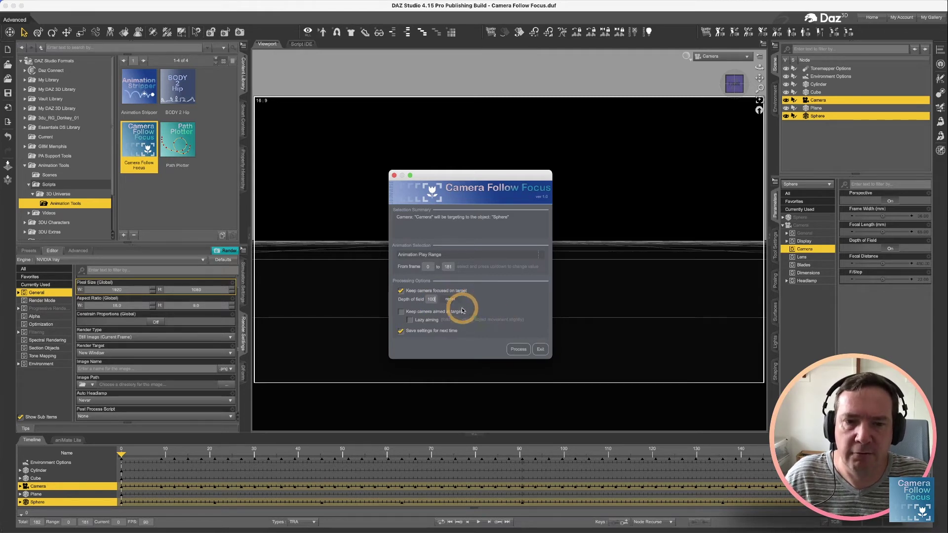
pyautogui.click(409, 293)
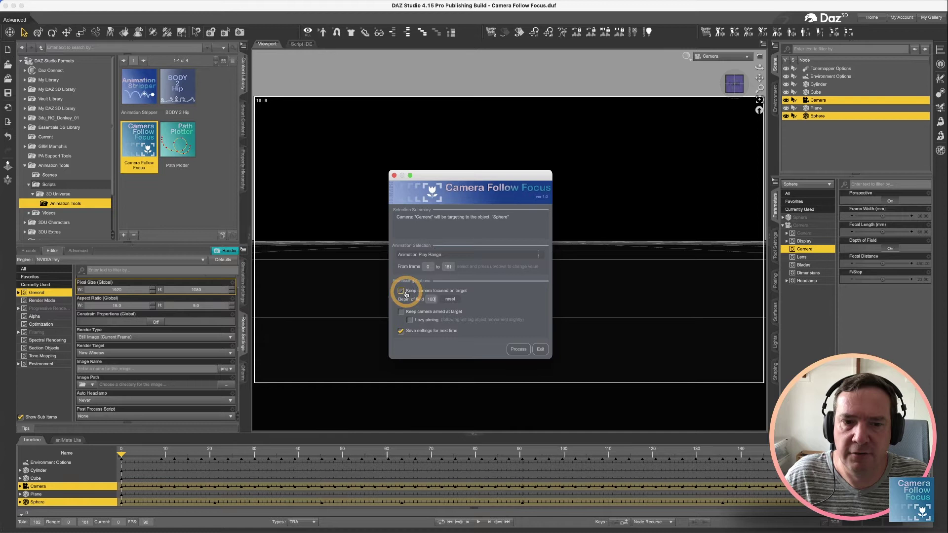
pyautogui.click(408, 295)
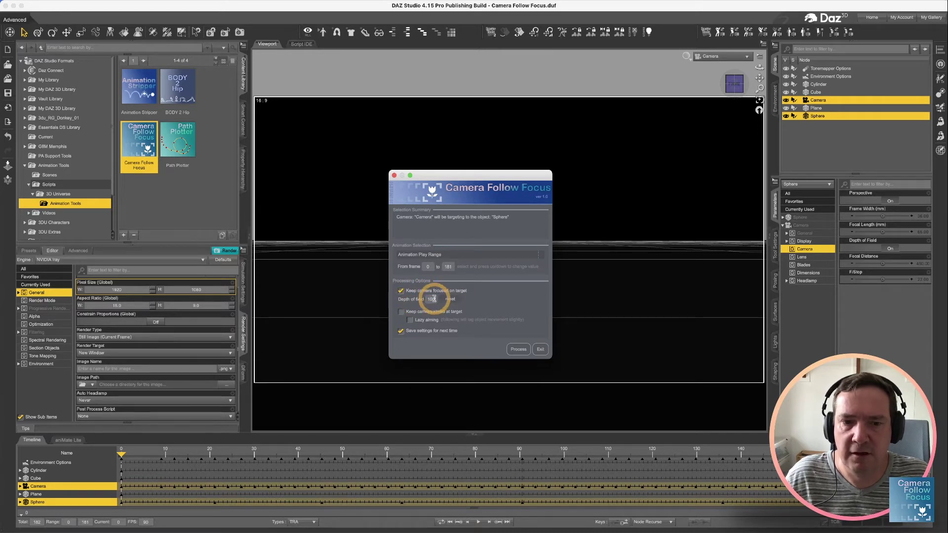
pyautogui.click(519, 349)
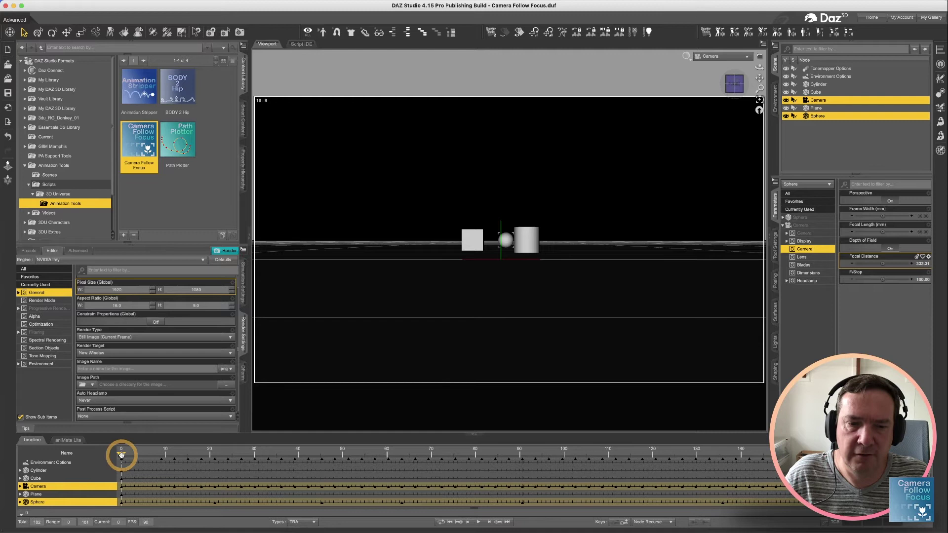
# Step: Scrub the timeline past frame 20 until the sphere emerges beside the cylinder, watching Focal Distance change
pyautogui.moveTo(121, 453); pyautogui.dragTo(290, 455)
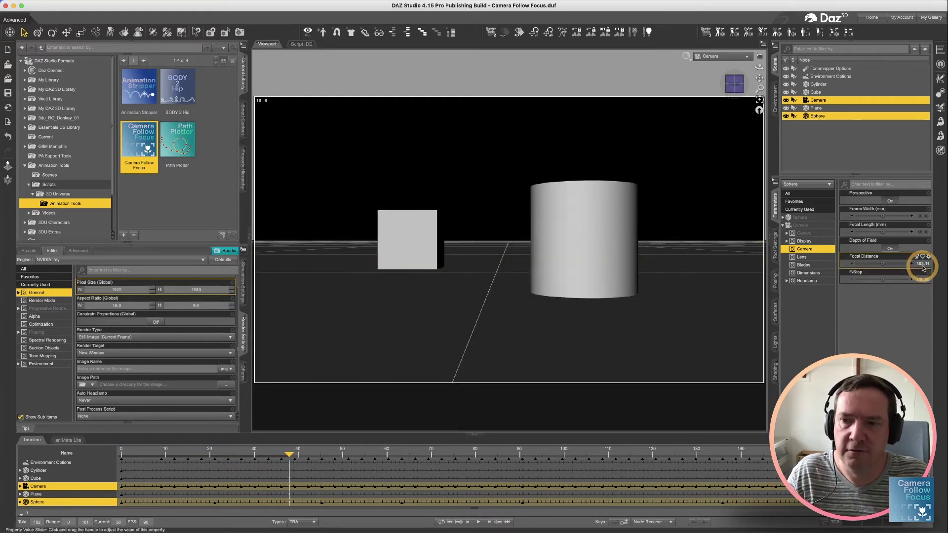
pyautogui.moveTo(290, 455); pyautogui.dragTo(103, 474)
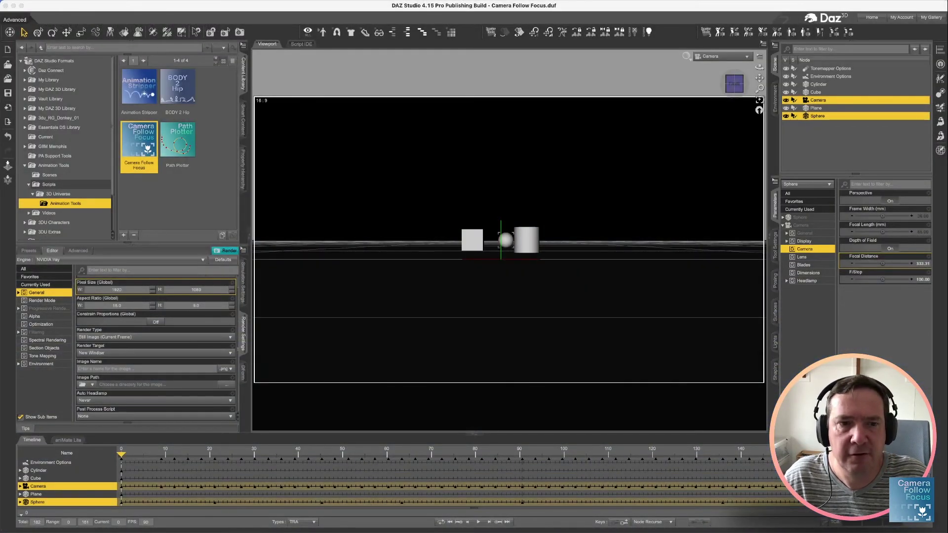
# Step: Undo the Camera Follow Focus run and scrub the timeline back to frame 0
pyautogui.click(85, 5)
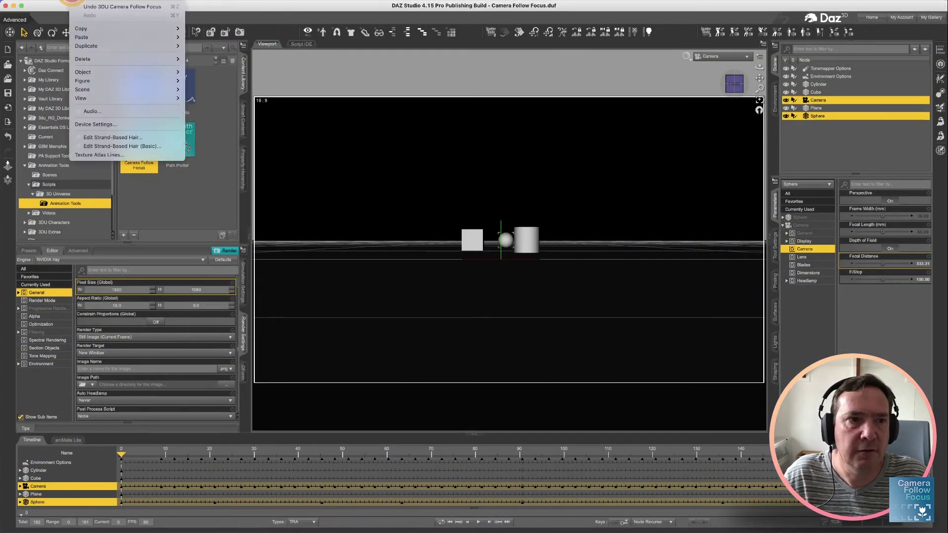
pyautogui.click(86, 9)
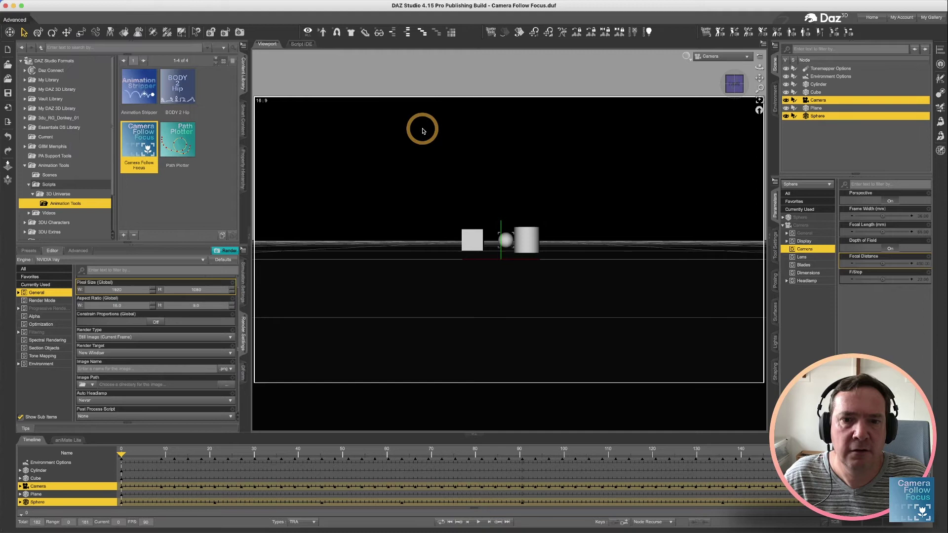
pyautogui.moveTo(121, 454)
pyautogui.mouseDown()
pyautogui.moveTo(63, 461)
pyautogui.moveTo(121, 450)
pyautogui.mouseUp()
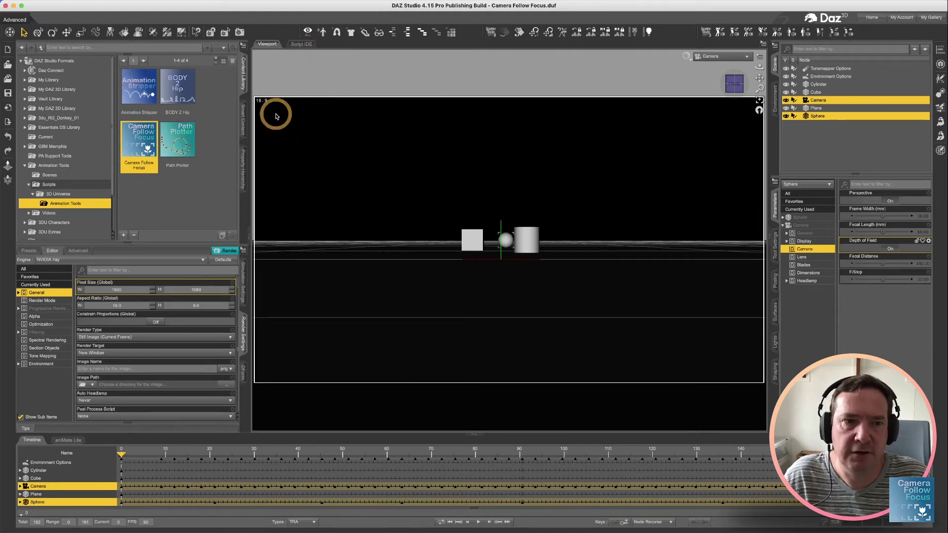
# Step: In the Scene pane, select Camera and then Ctrl-add Sphere as its target
pyautogui.click(819, 101)
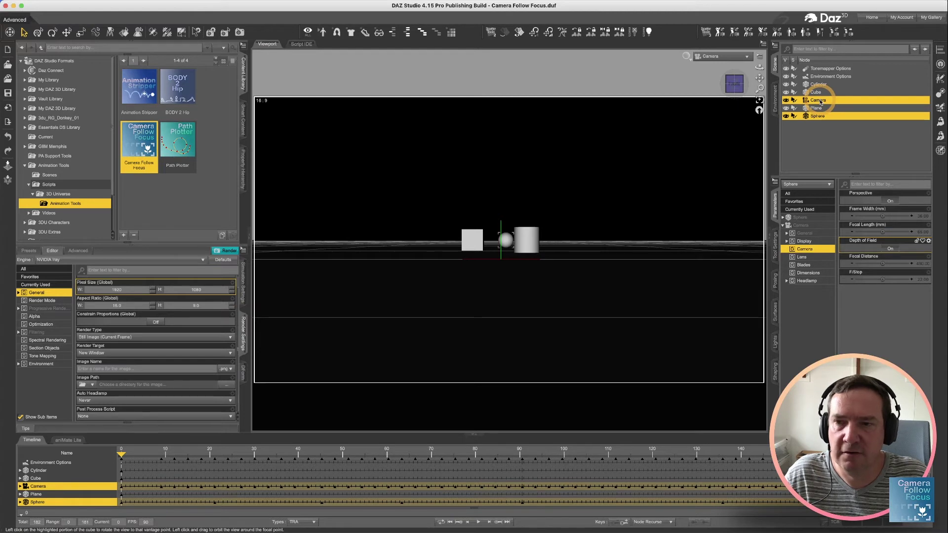
pyautogui.click(824, 149)
pyautogui.click(823, 101)
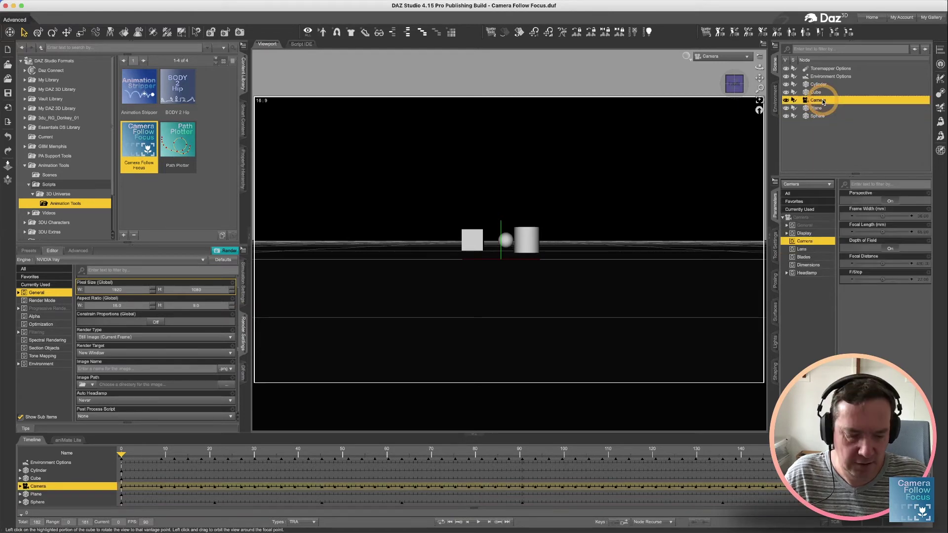
pyautogui.keyDown('super'); pyautogui.click(817, 116); pyautogui.keyUp('super')
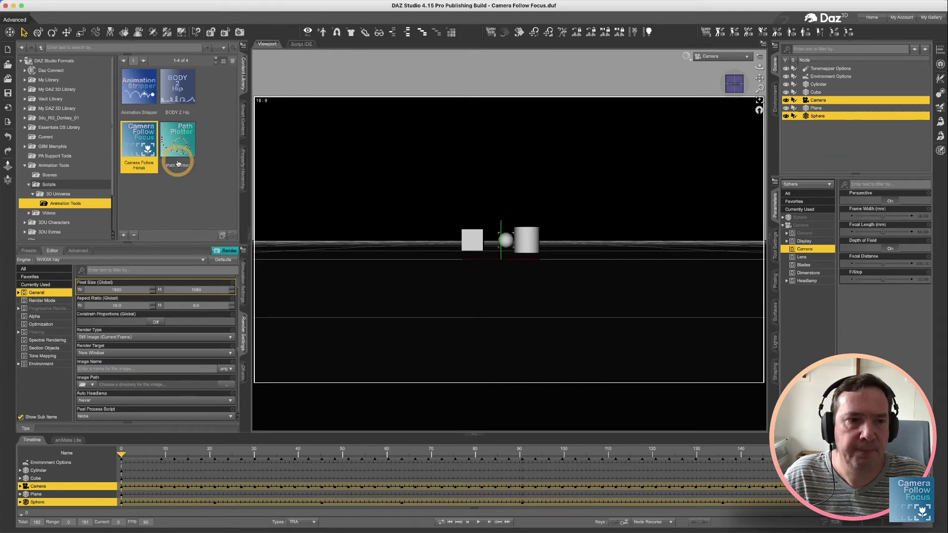
# Step: Open Camera Follow Focus, toggle 'Keep camera aimed at target' off and on, then exit
pyautogui.doubleClick(149, 141)
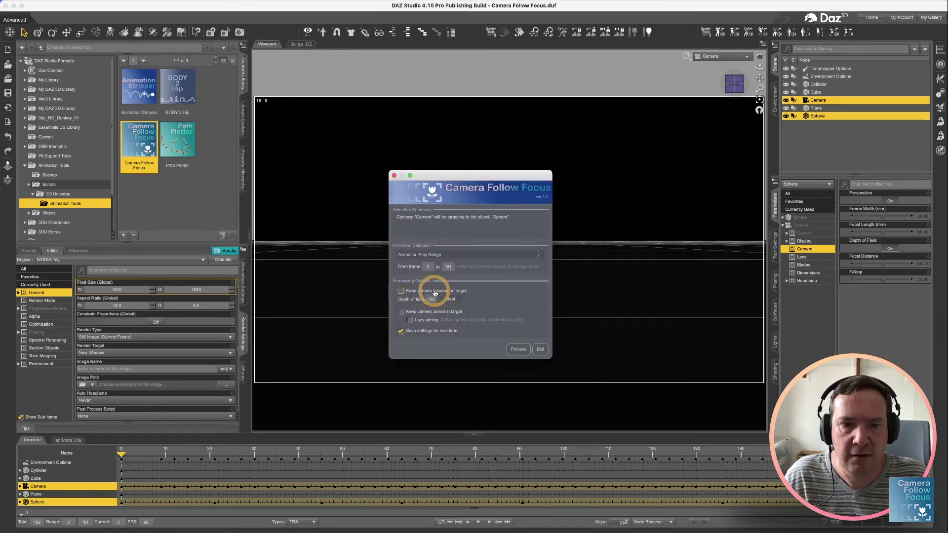
pyautogui.click(401, 312)
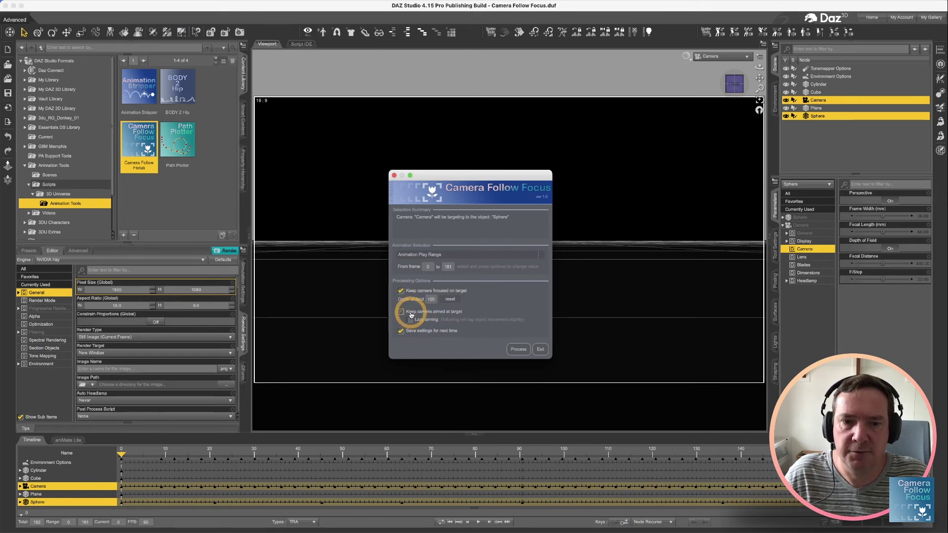
pyautogui.click(462, 315)
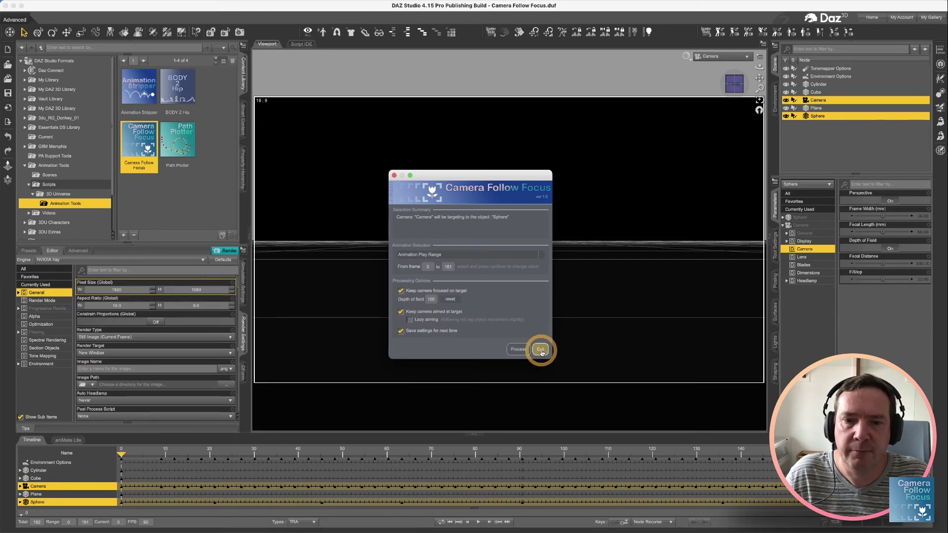
pyautogui.click(540, 351)
# Step: Move to frame 4 and run Camera Follow Focus with aiming enabled
pyautogui.moveTo(123, 454)
pyautogui.mouseDown()
pyautogui.moveTo(539, 476)
pyautogui.moveTo(126, 462)
pyautogui.mouseUp()
pyautogui.doubleClick(150, 135)
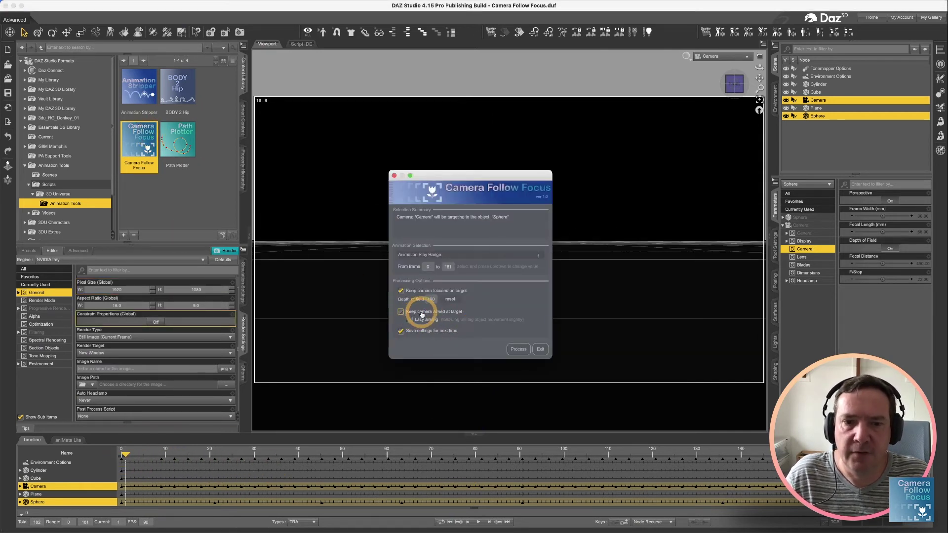
pyautogui.click(522, 352)
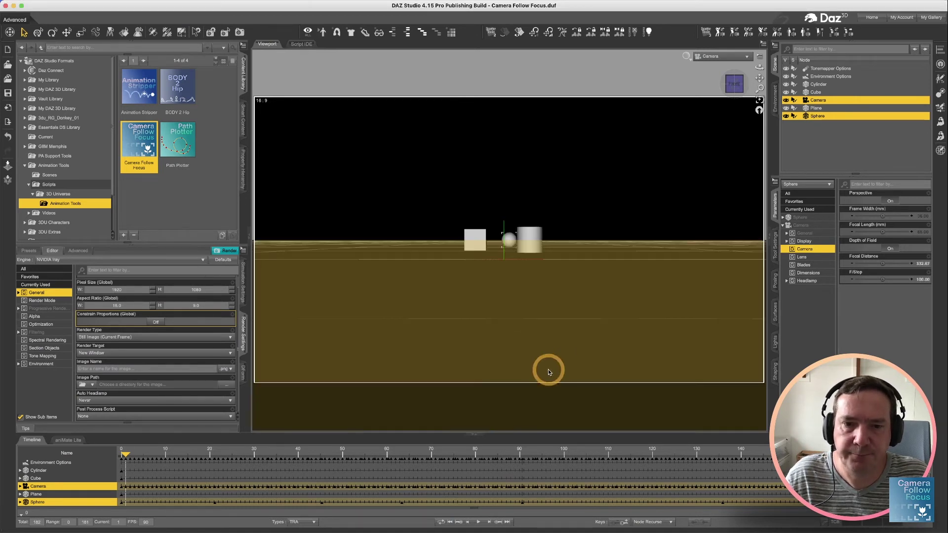
# Step: Scrub frames 1 to 25 to confirm the camera keeps the sphere centred
pyautogui.moveTo(126, 456); pyautogui.dragTo(654, 456)
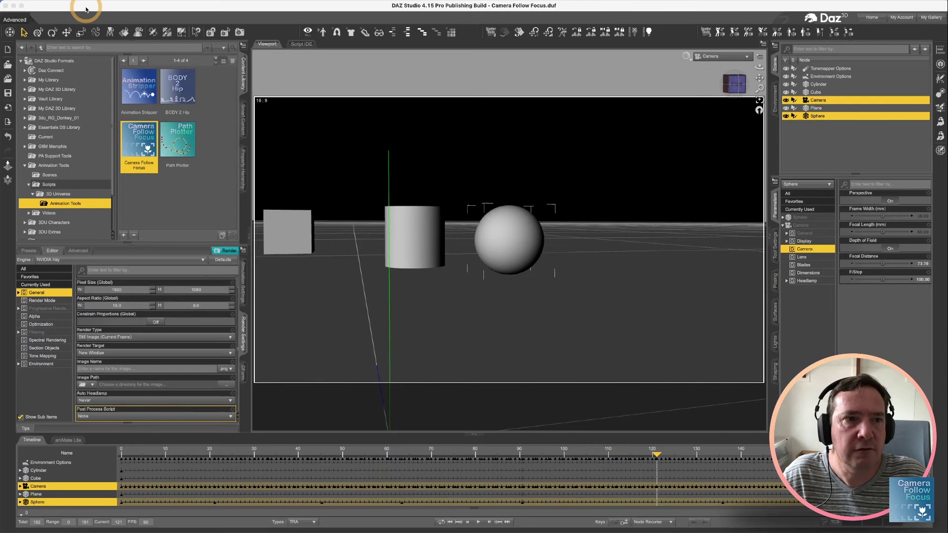
# Step: Undo the aiming keys and rerun Camera Follow Focus with 'Lazy aiming' ticked
pyautogui.click(82, 6)
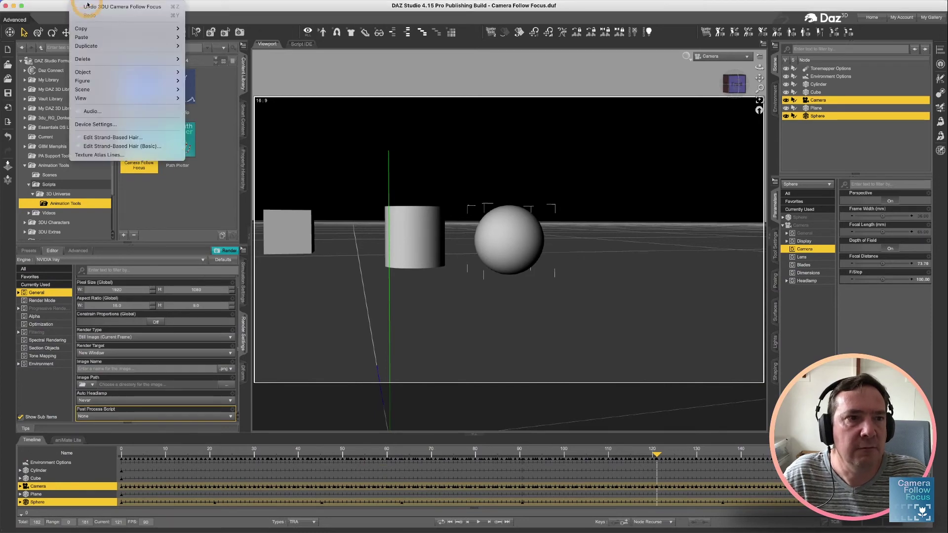
pyautogui.click(92, 16)
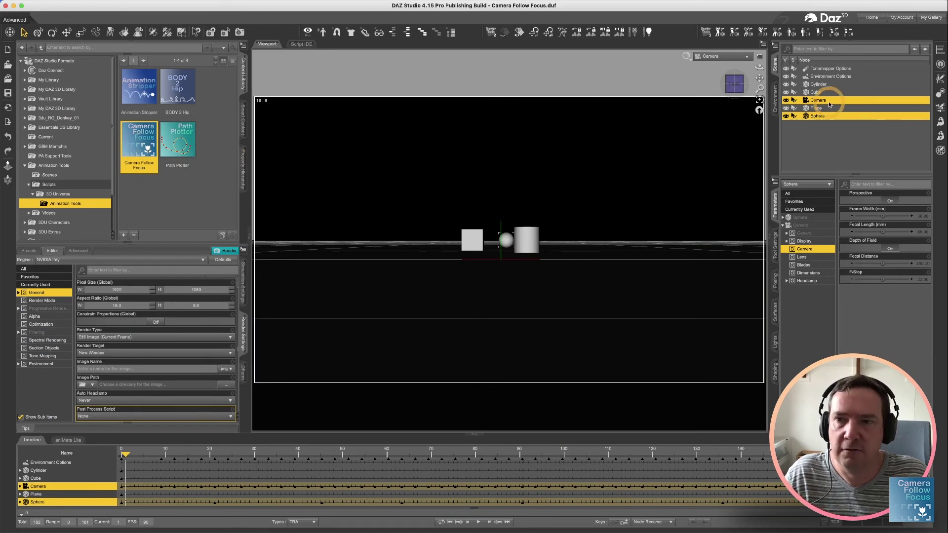
pyautogui.doubleClick(147, 149)
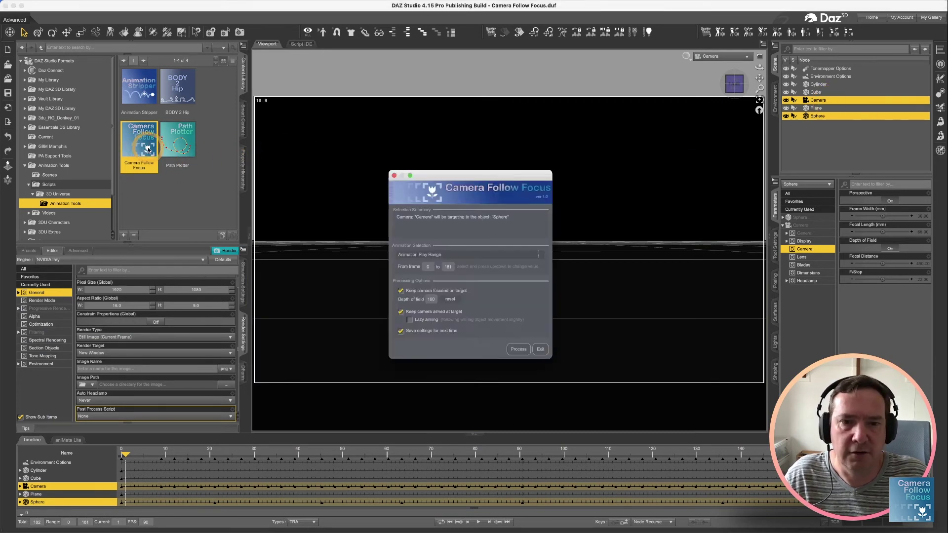
pyautogui.click(436, 323)
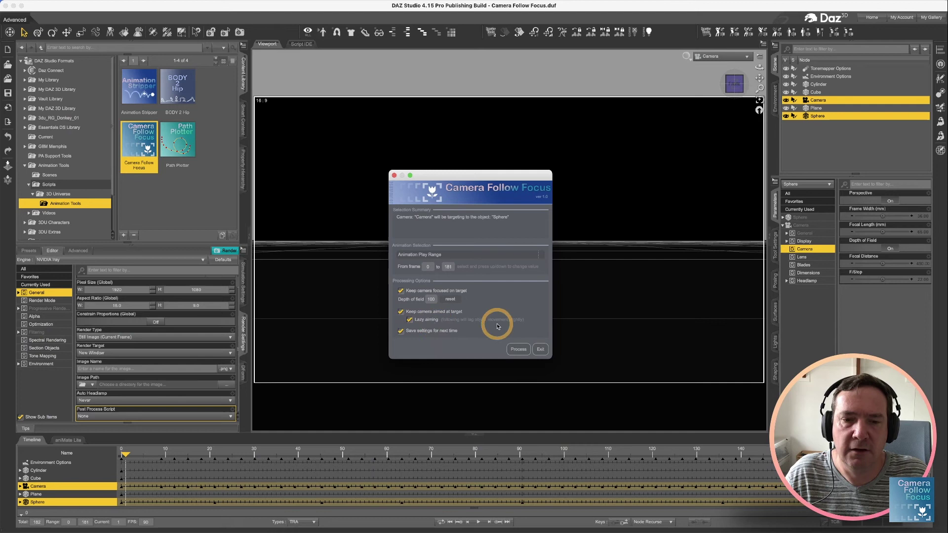
pyautogui.click(523, 351)
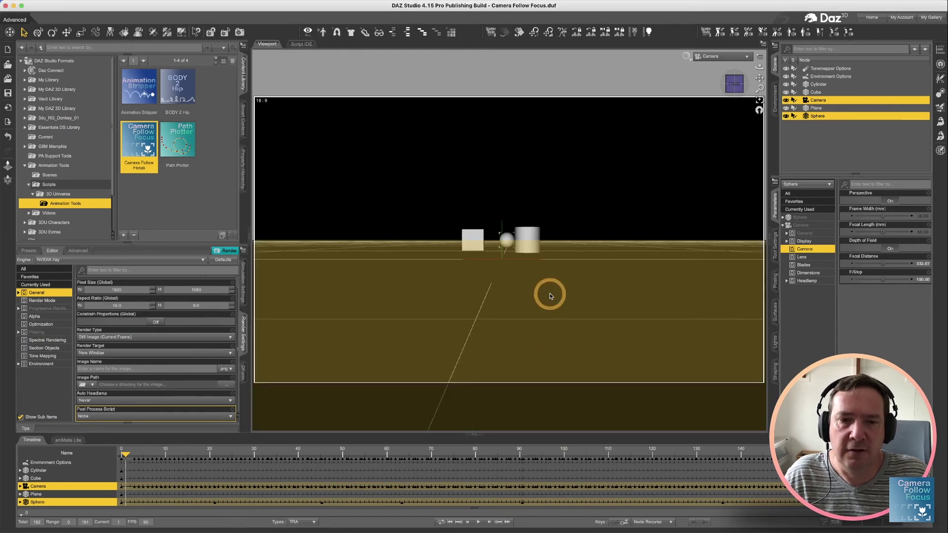
# Step: Scrub the timeline to frame 21 to preview the camera lazily trailing the sphere
pyautogui.moveTo(509, 240); pyautogui.dragTo(501, 242)
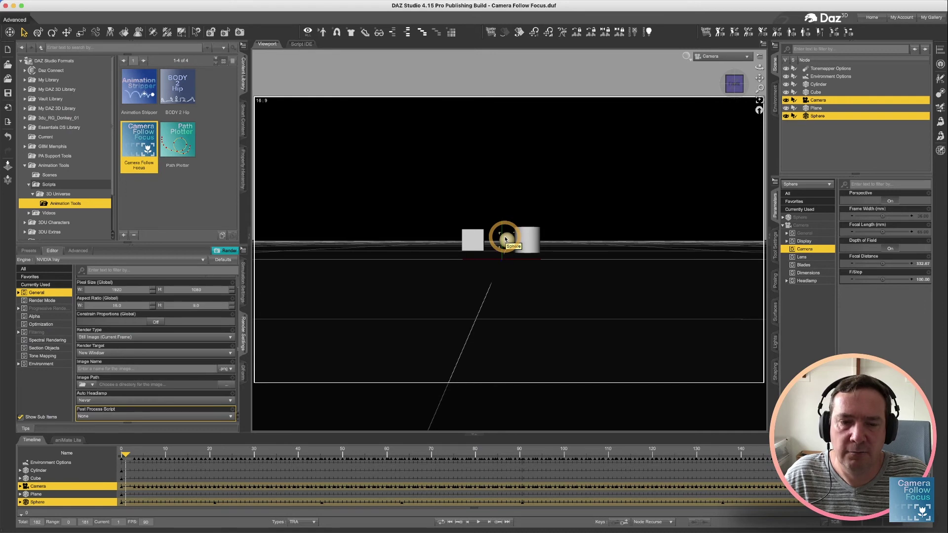
pyautogui.click(126, 455)
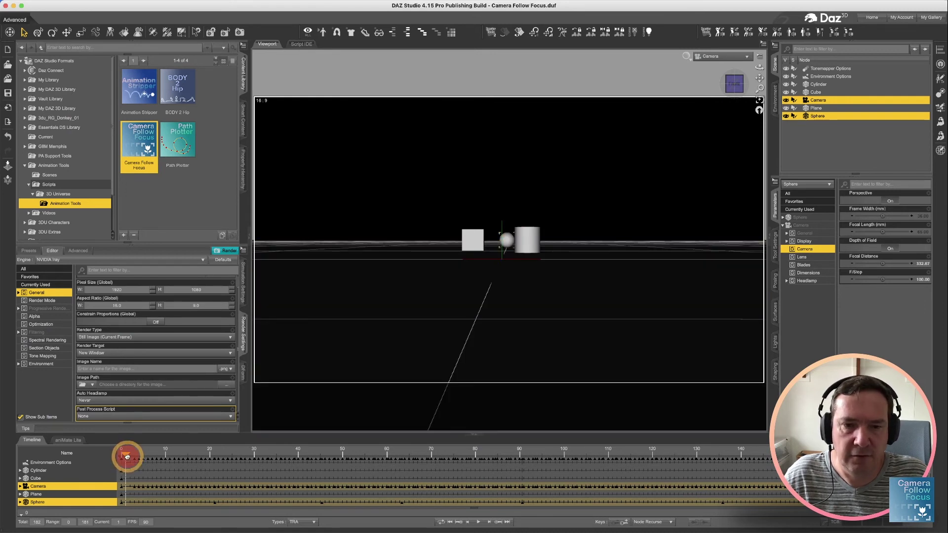
pyautogui.moveTo(127, 455); pyautogui.dragTo(669, 488)
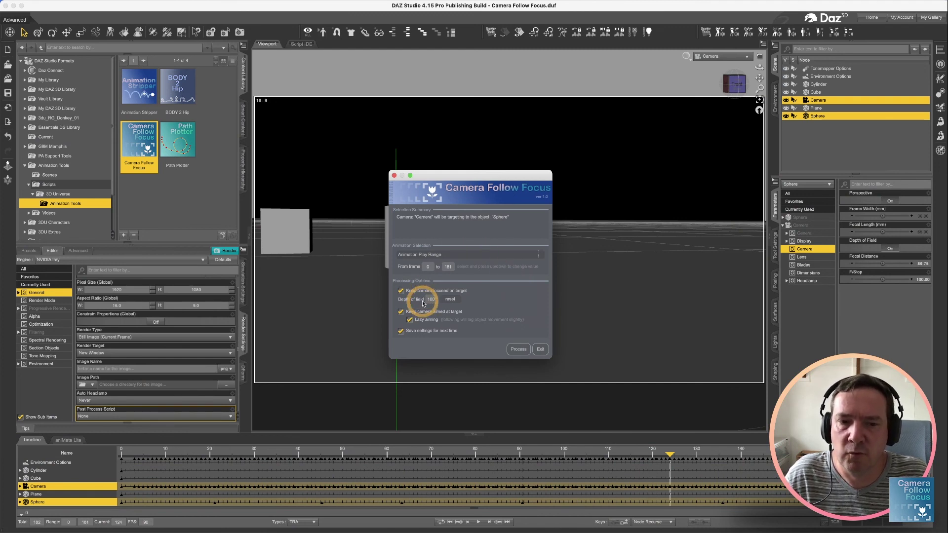
pyautogui.click(401, 312)
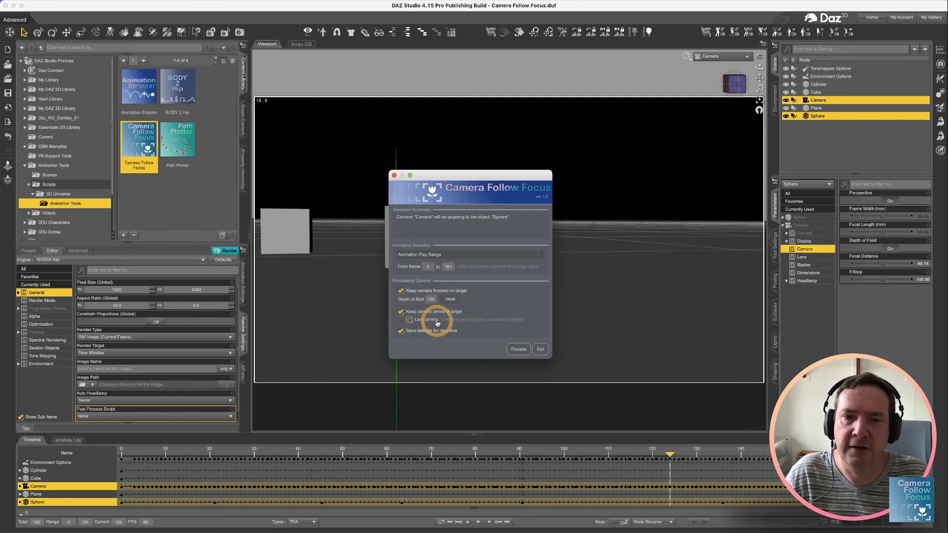
pyautogui.click(417, 292)
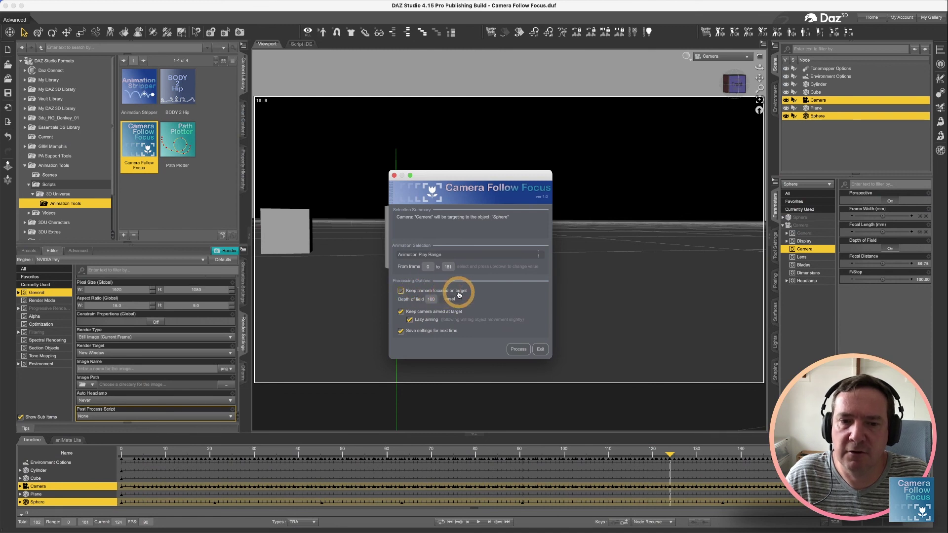
pyautogui.click(433, 292)
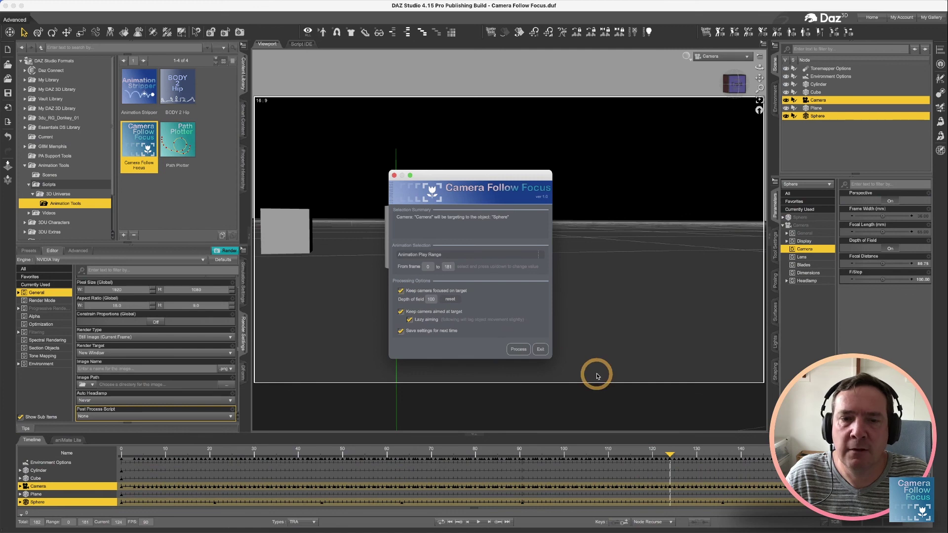